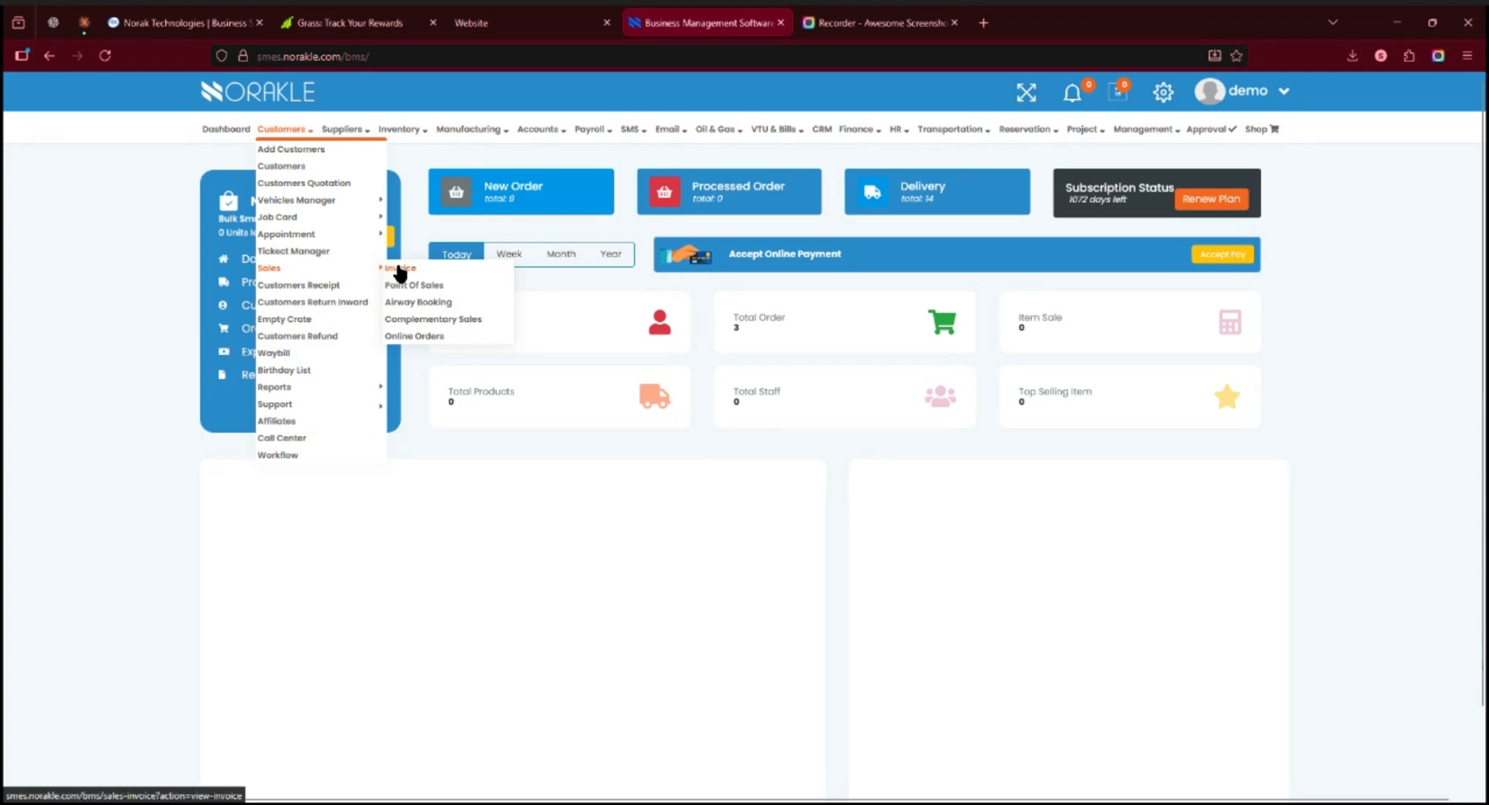
Step: Start a new customer sales invoice and select an existing customer for it
click(400, 269)
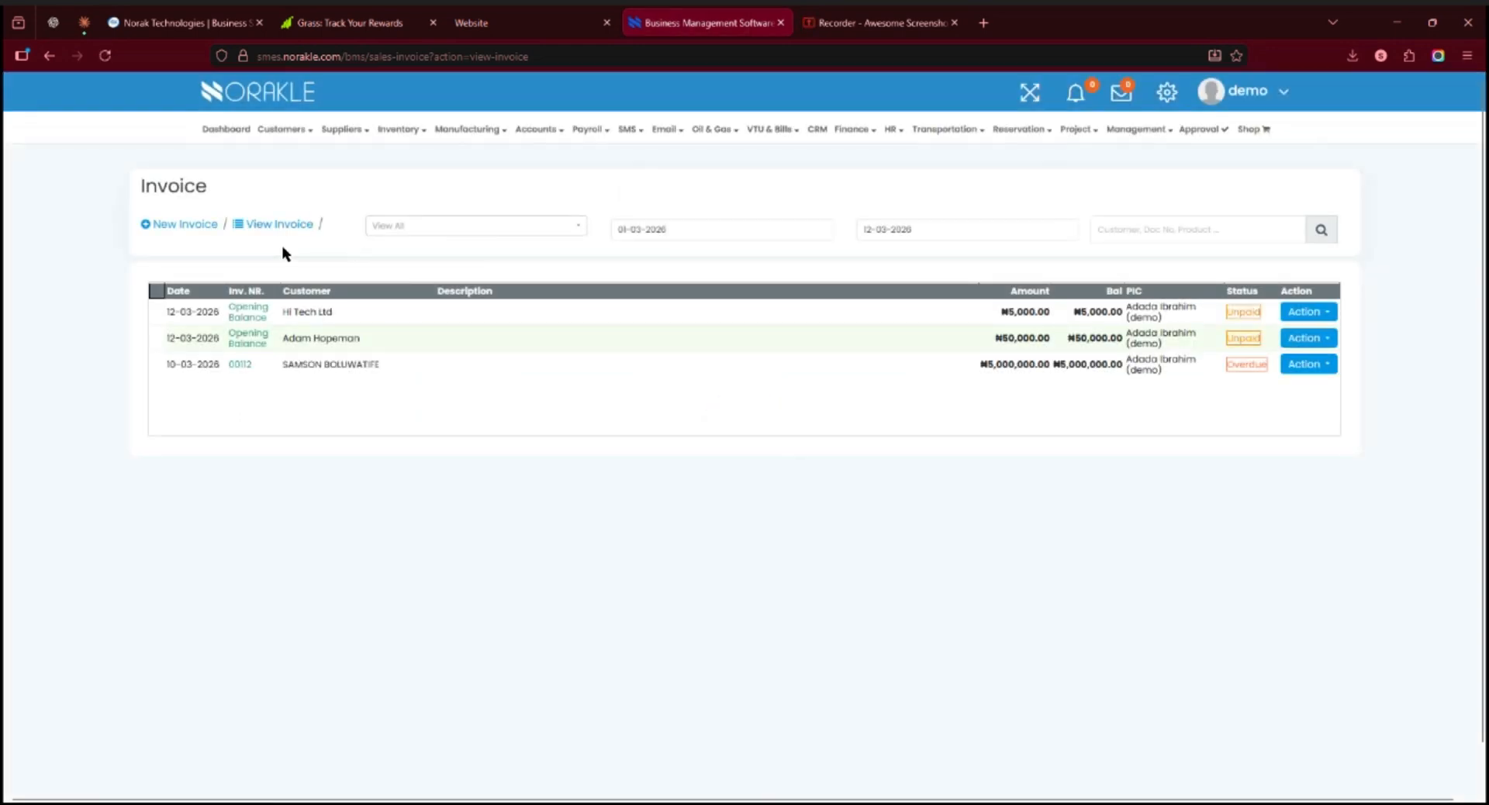
click(172, 228)
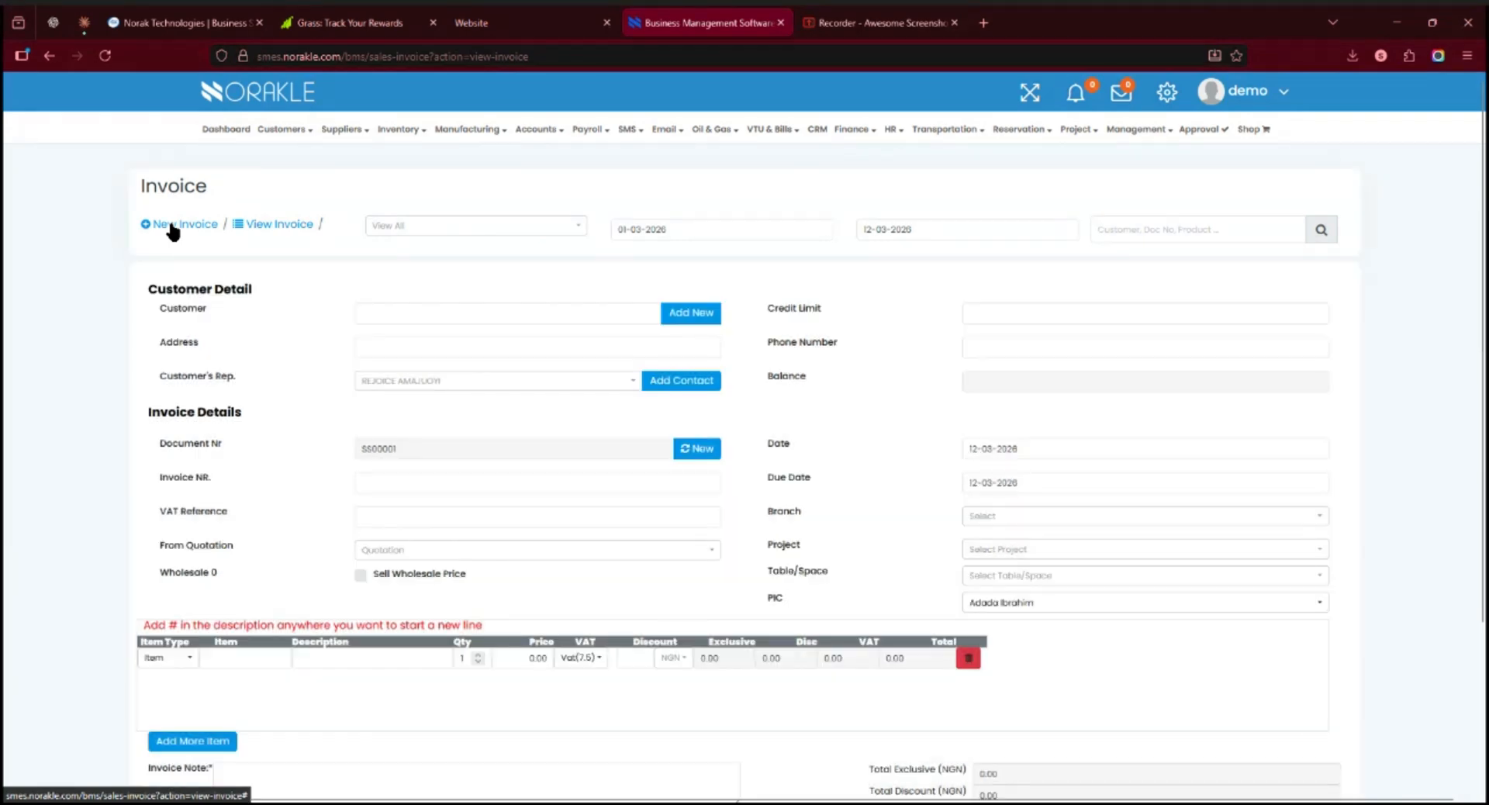
click(448, 317)
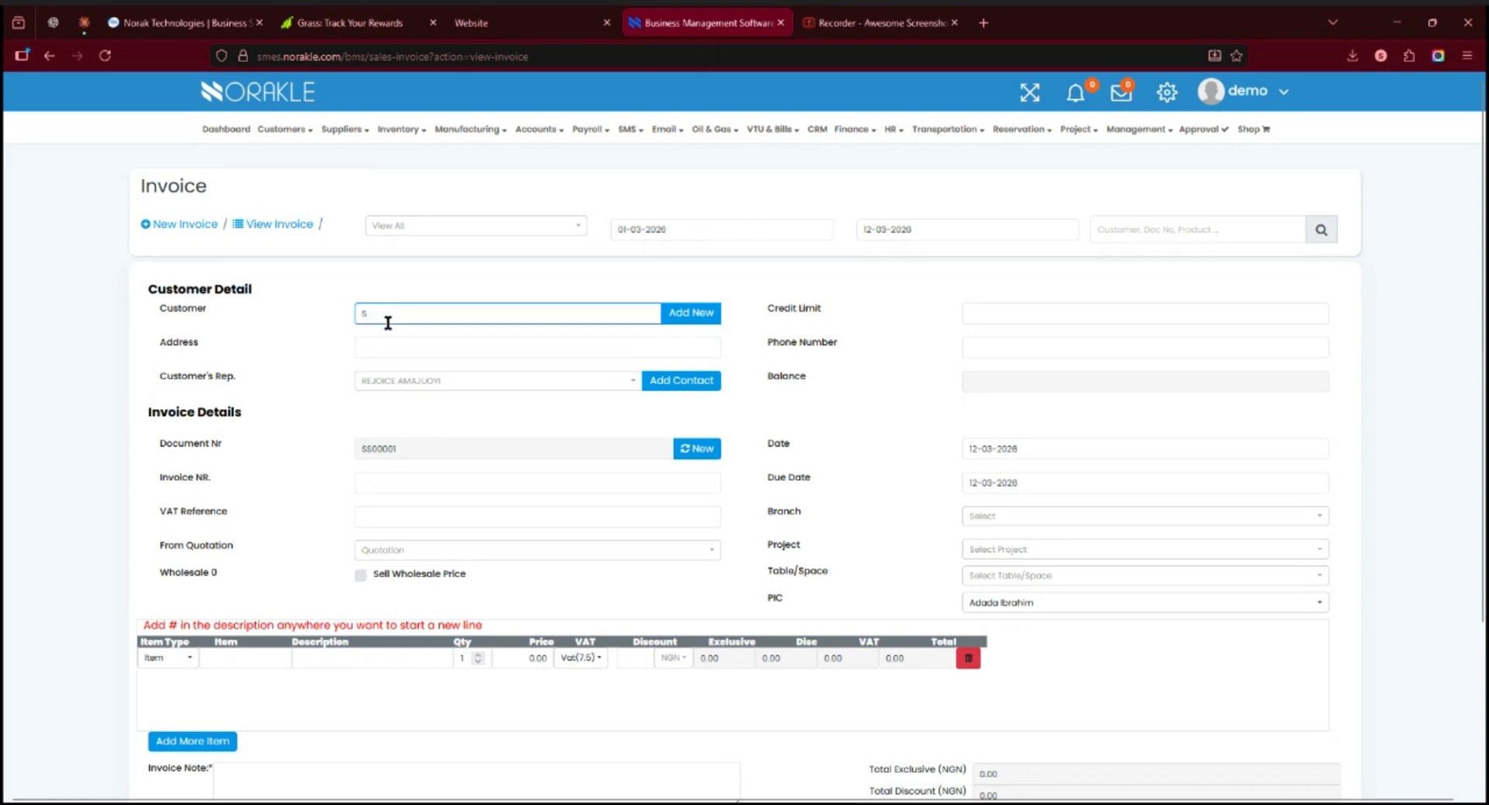
click(434, 723)
Step: Enter the invoice number in the invoice details and set the customer's credit limit to 50000
click(428, 431)
text(112)
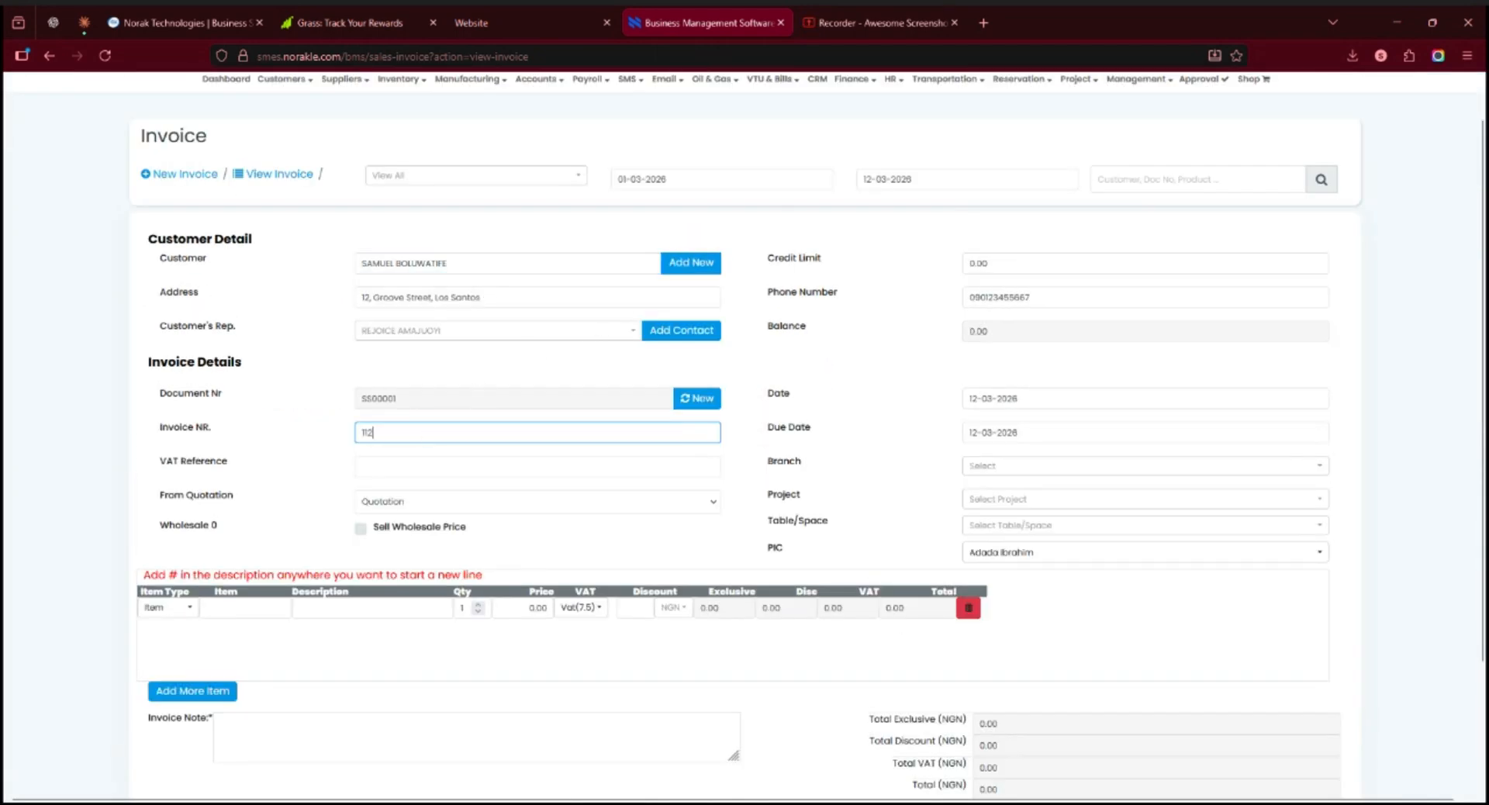
text(23344)
click(487, 471)
click(1010, 264)
key(BackSpace)
key(BackSpace)
key(BackSpace)
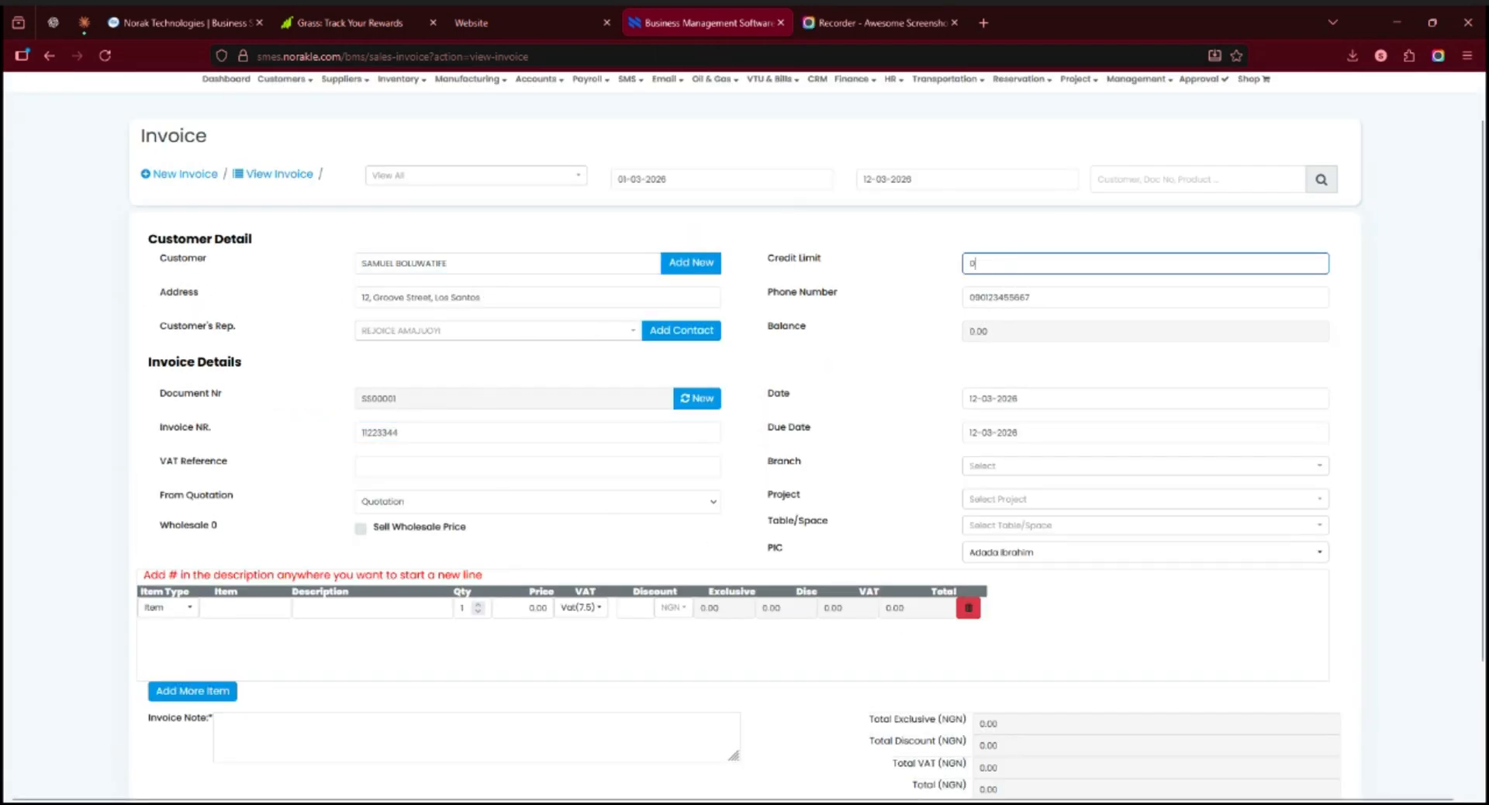
key(BackSpace)
Step: Set the invoice's due date to 30-04-2026
click(1070, 432)
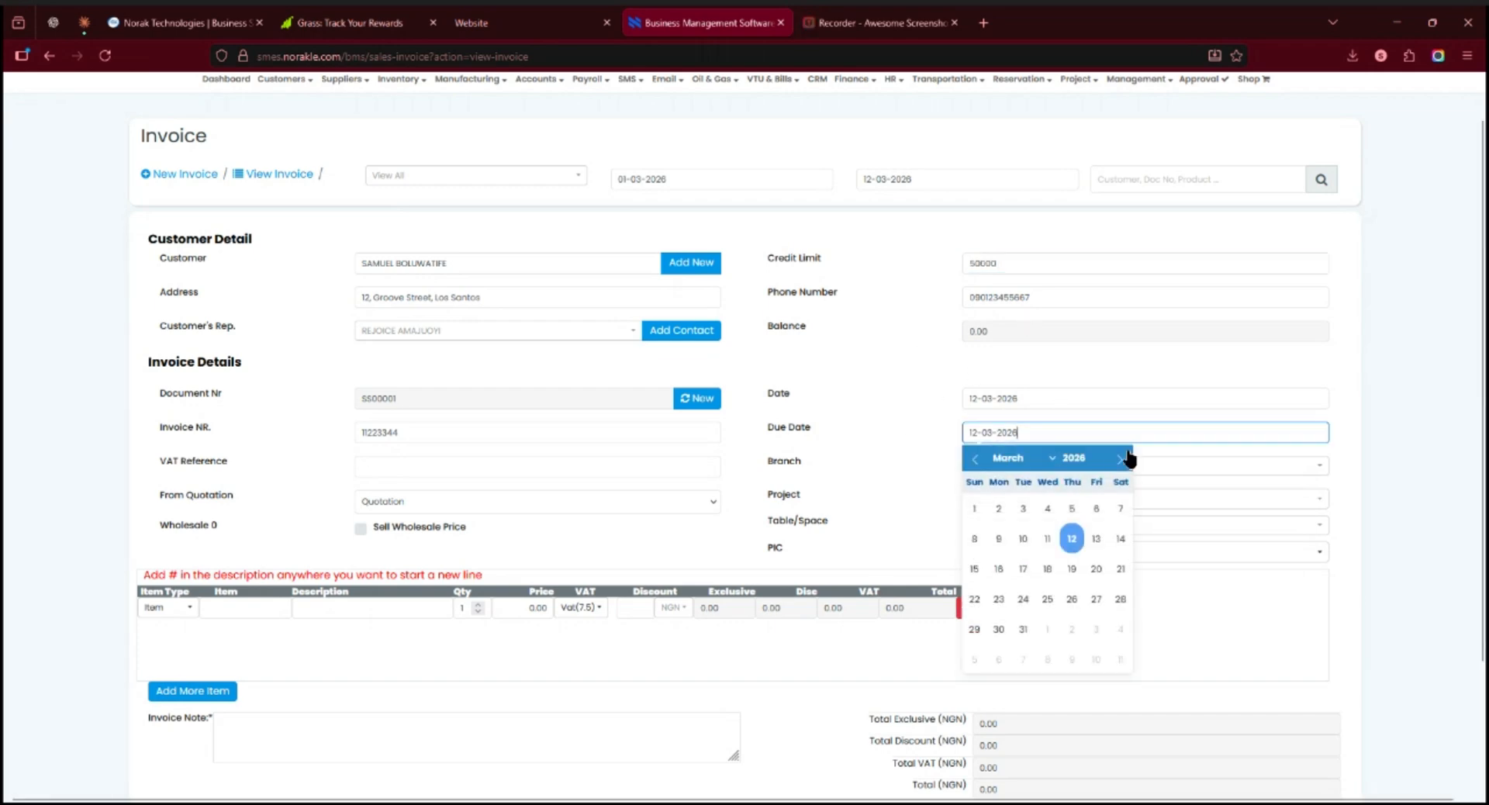
click(1120, 458)
click(1073, 627)
Step: Assign the invoice to the GROUP OF COMPANIES branch and the Ecommerce project
click(1043, 466)
click(1037, 535)
click(1062, 498)
click(1054, 289)
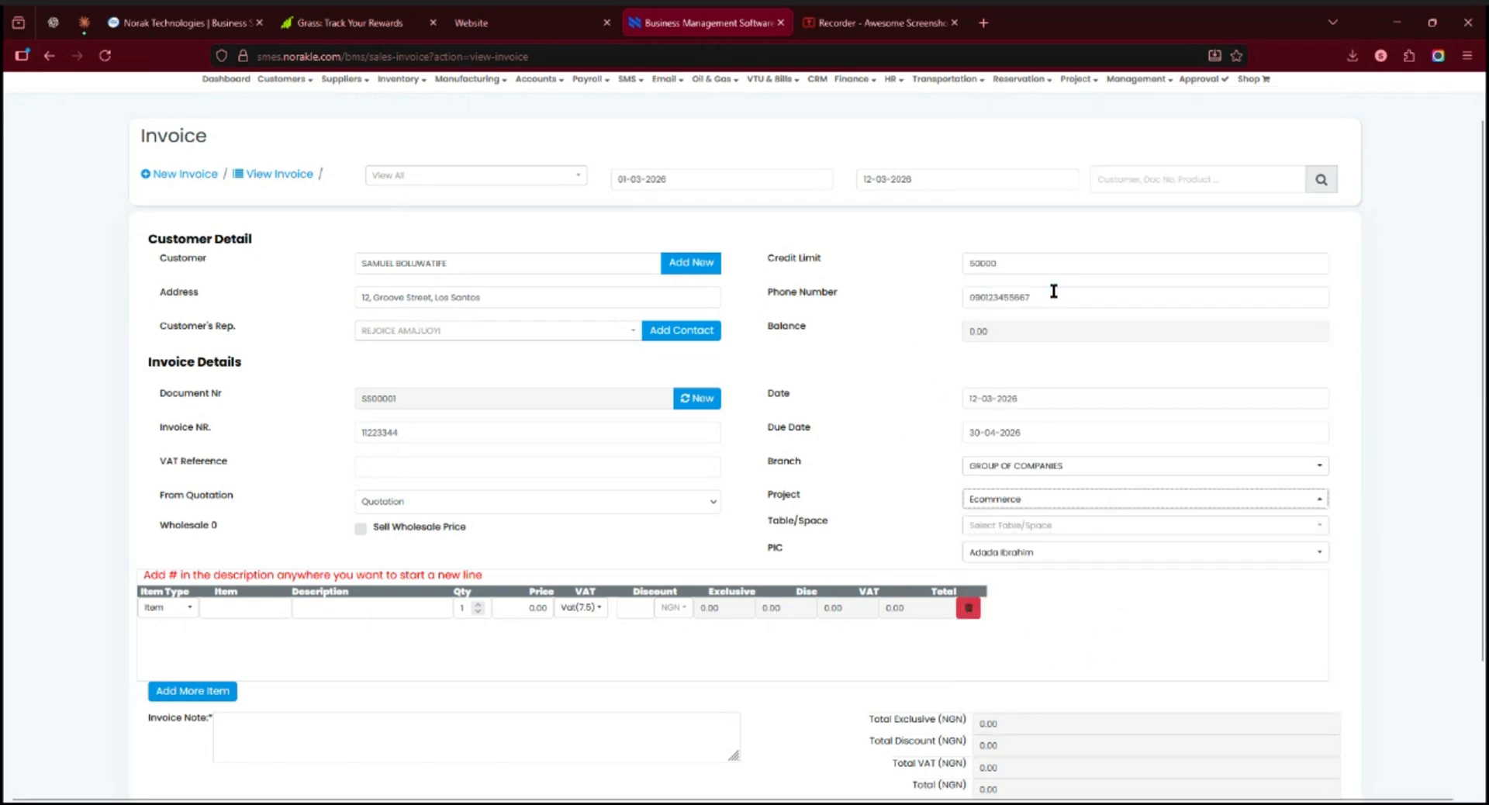
click(1084, 548)
click(1078, 593)
Step: Fill the first invoice line with the product 33 Lager Beer, using the item type Item
scroll(301, 563, down, 2)
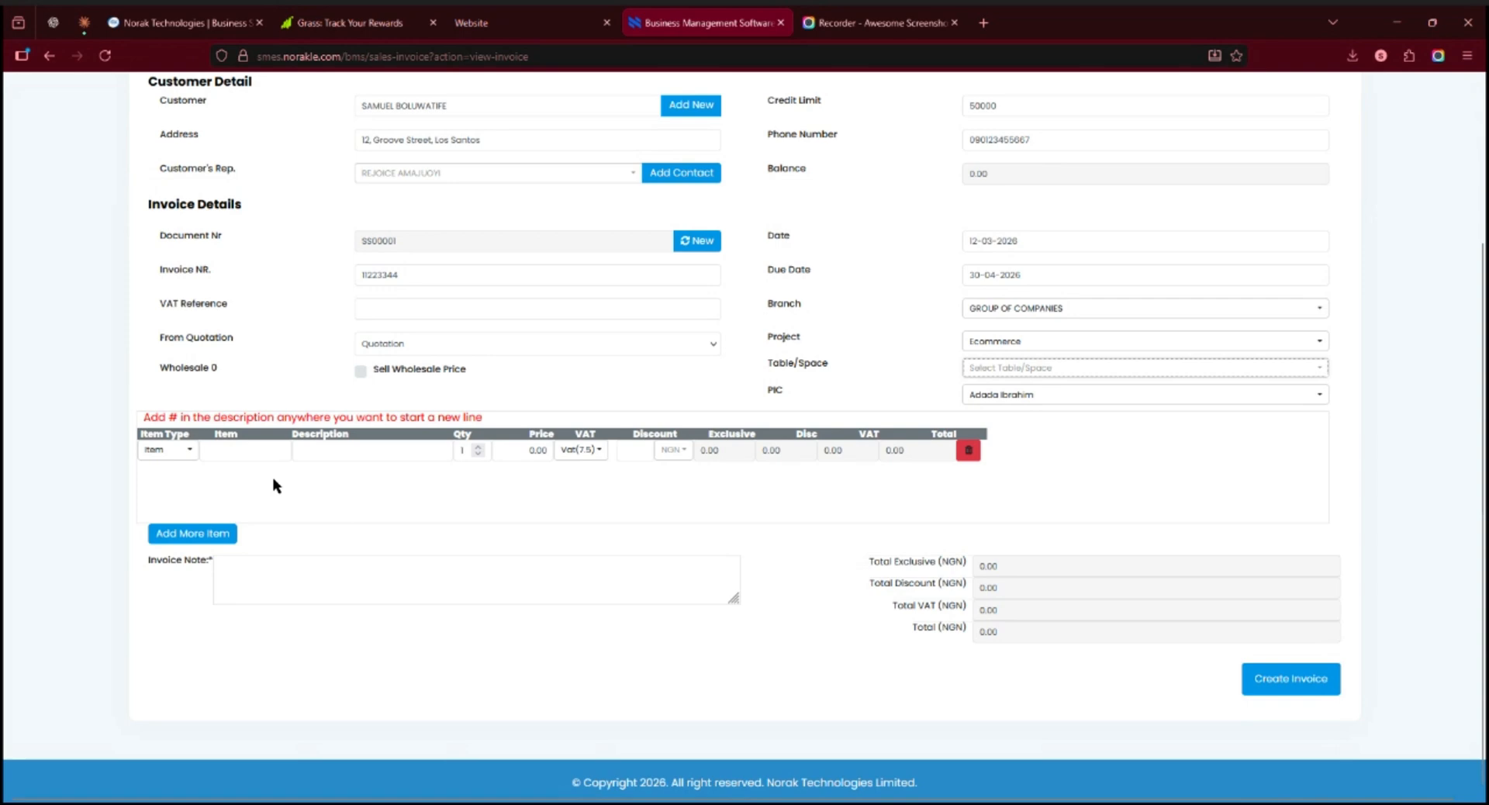
click(190, 450)
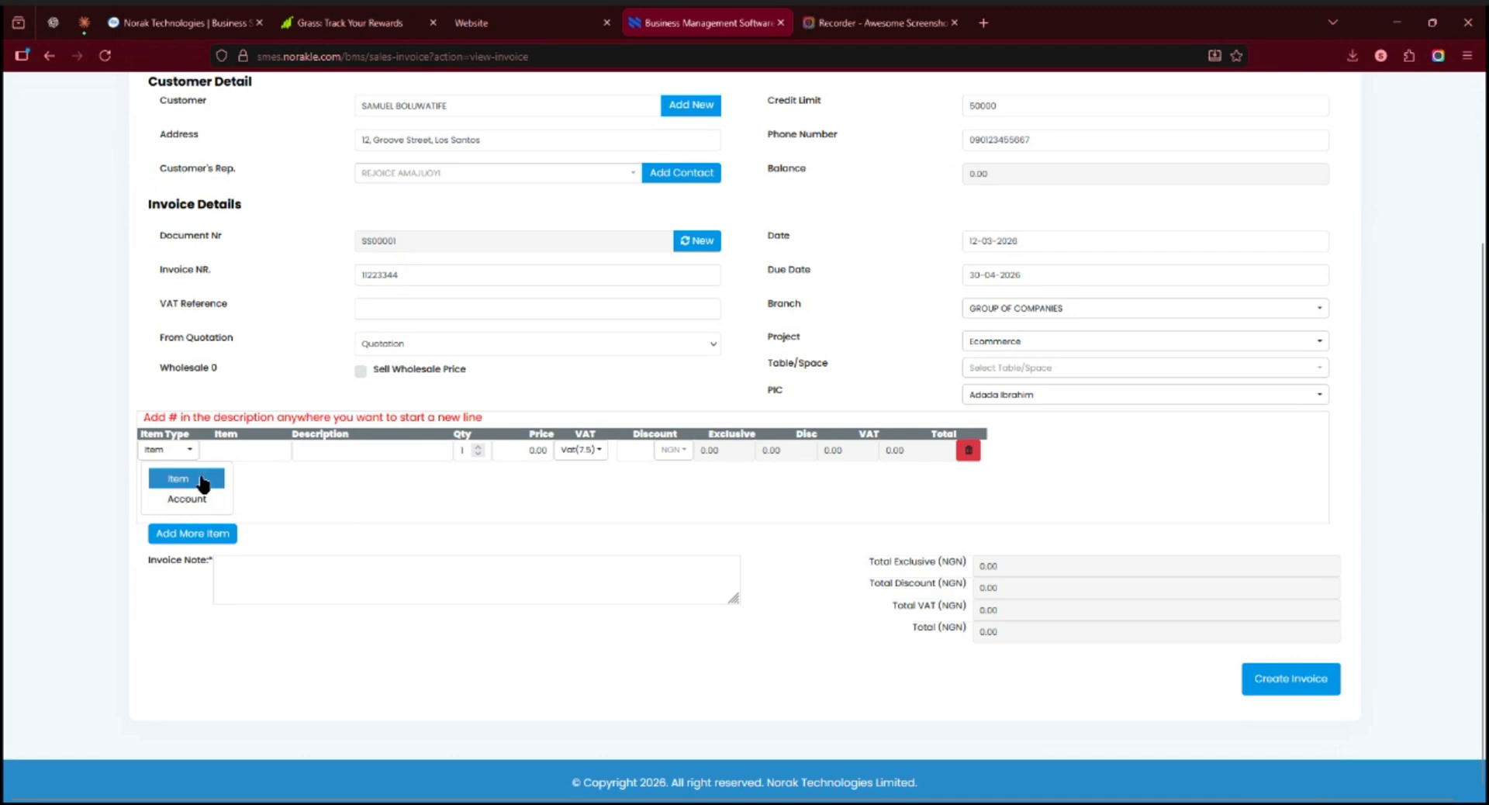
click(203, 480)
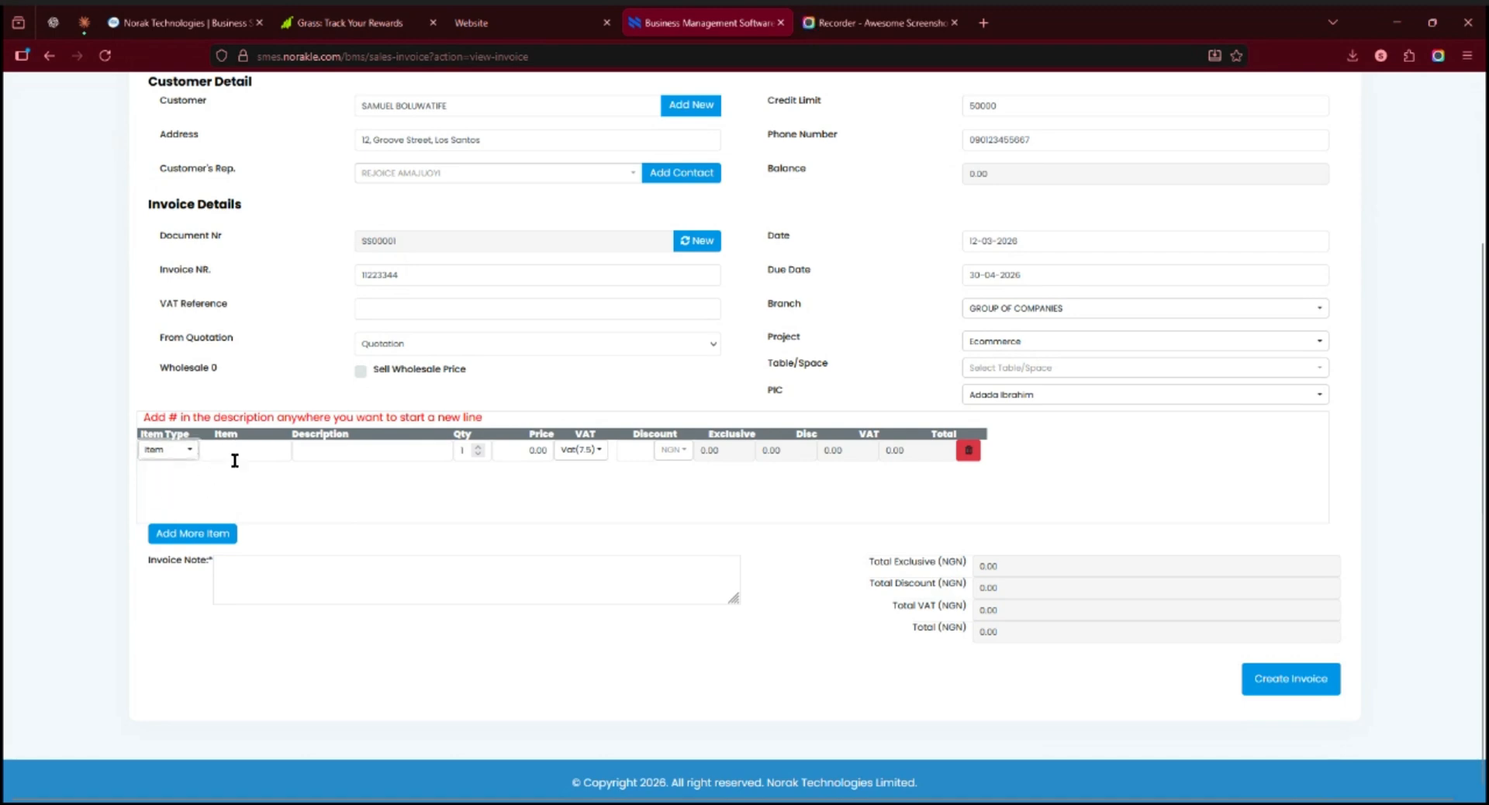
click(236, 454)
text(3)
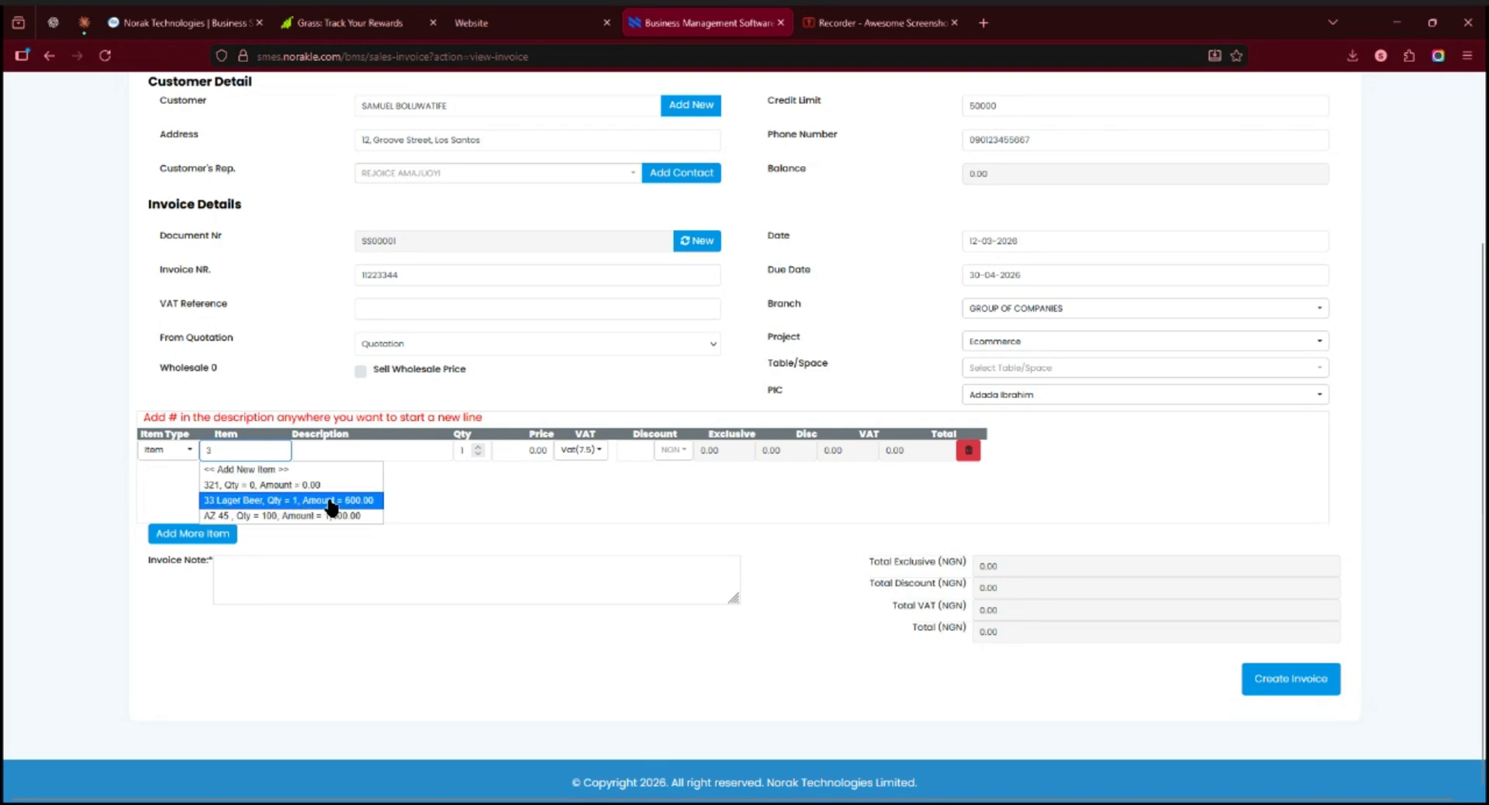
click(332, 502)
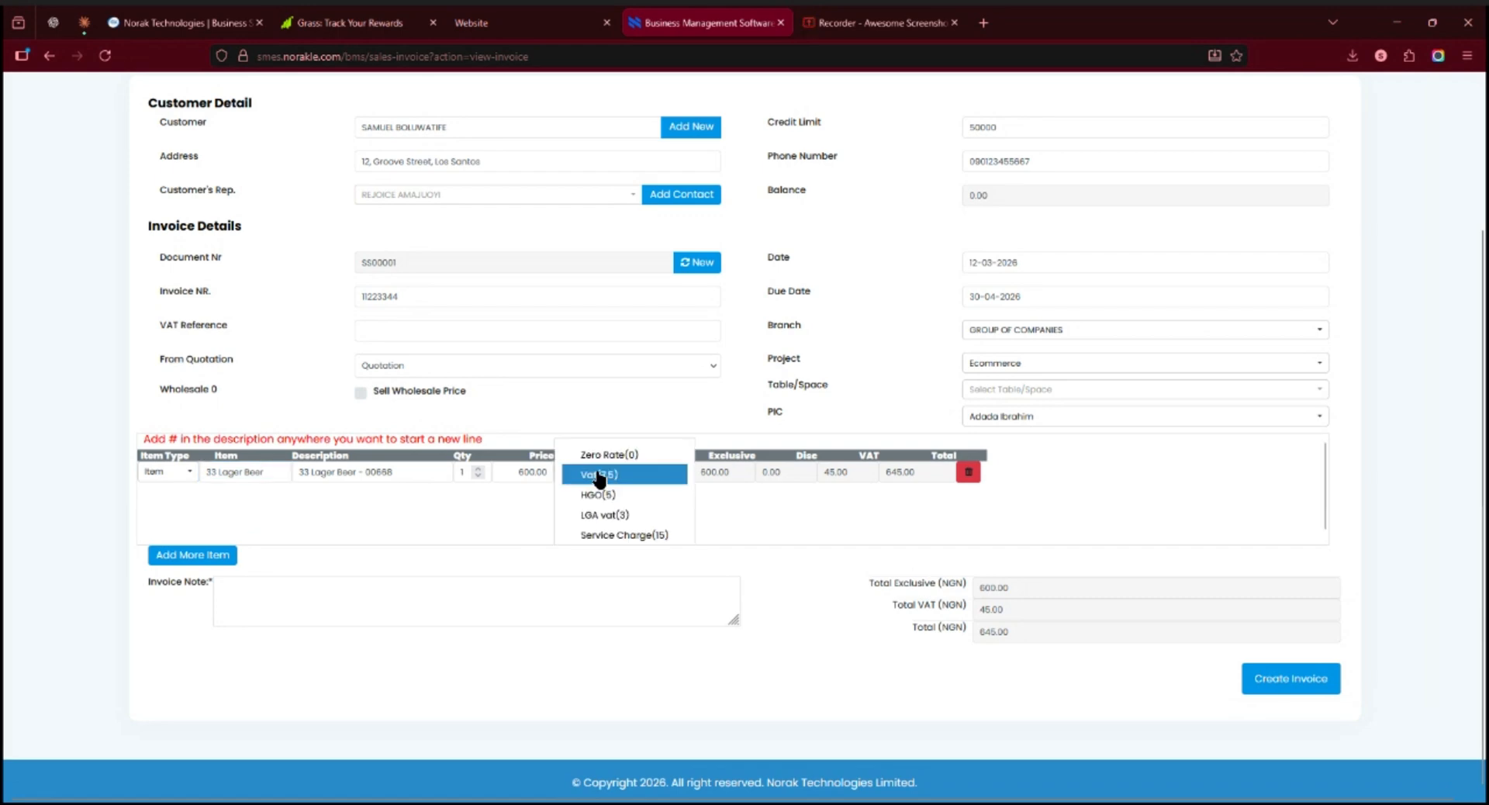
Step: Keep Vat(7.5) on the 33 Lager Beer line and give it a 10% discount
click(599, 476)
click(590, 474)
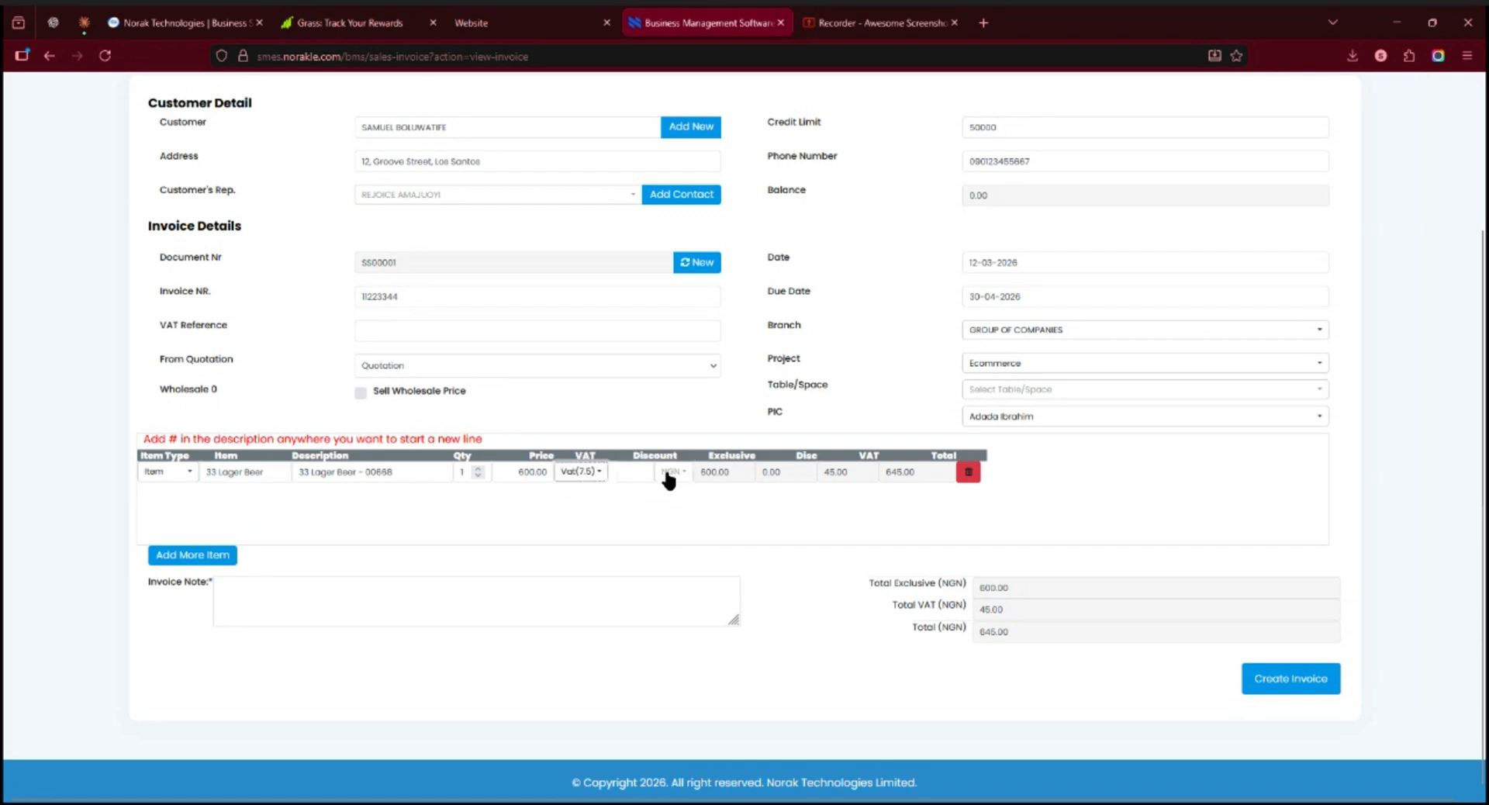
click(668, 472)
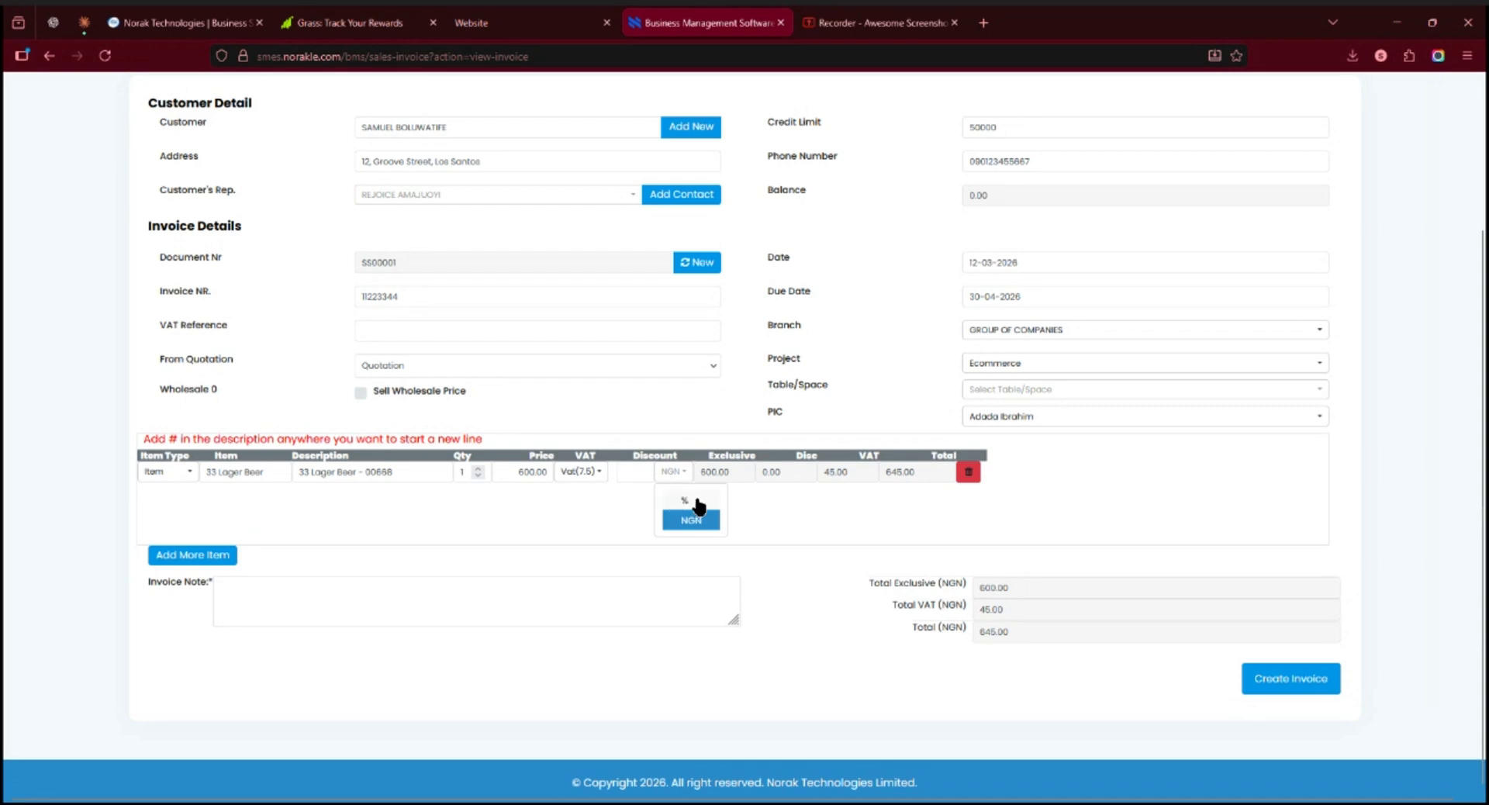
click(693, 500)
click(633, 465)
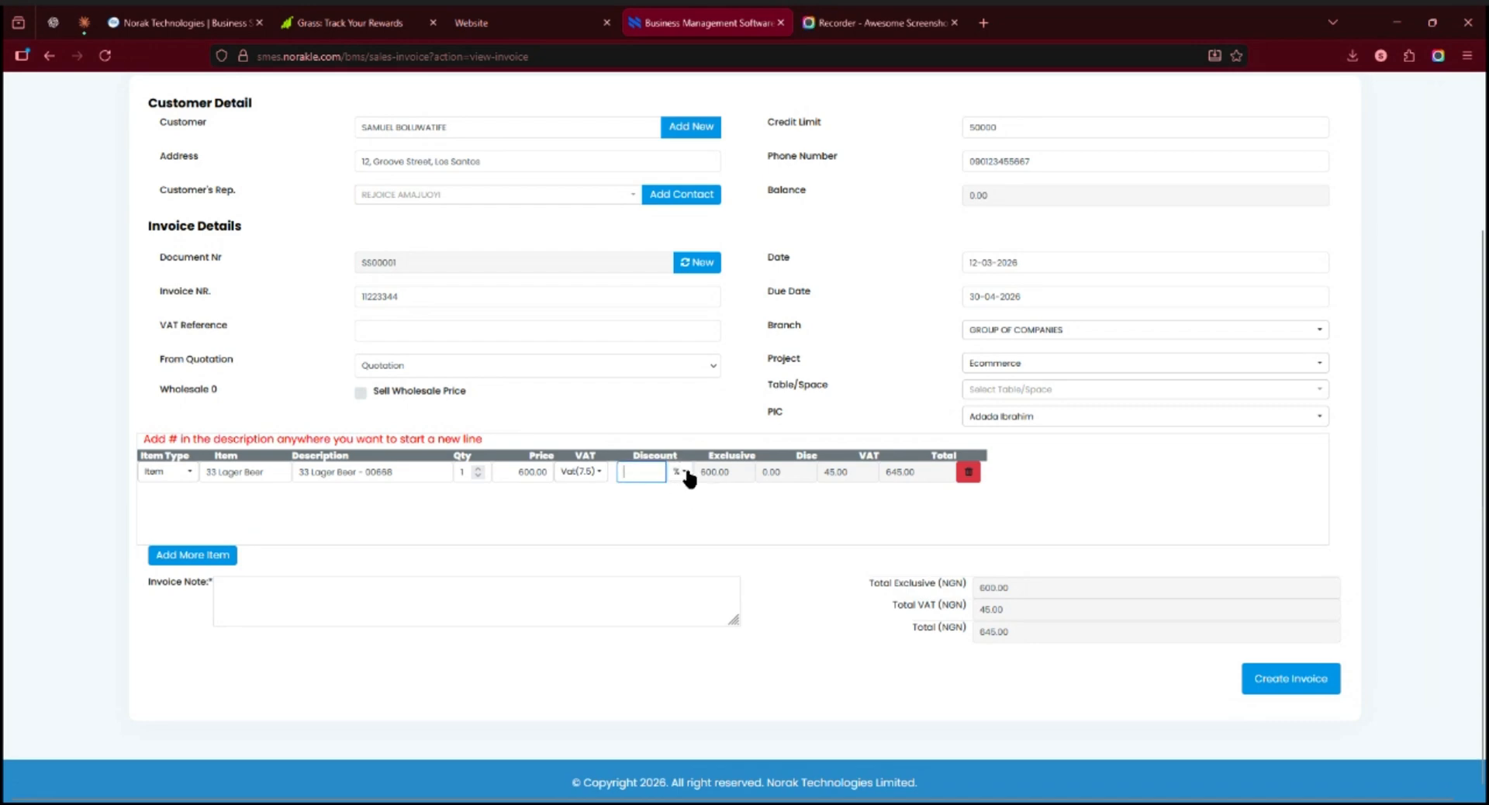
text(10)
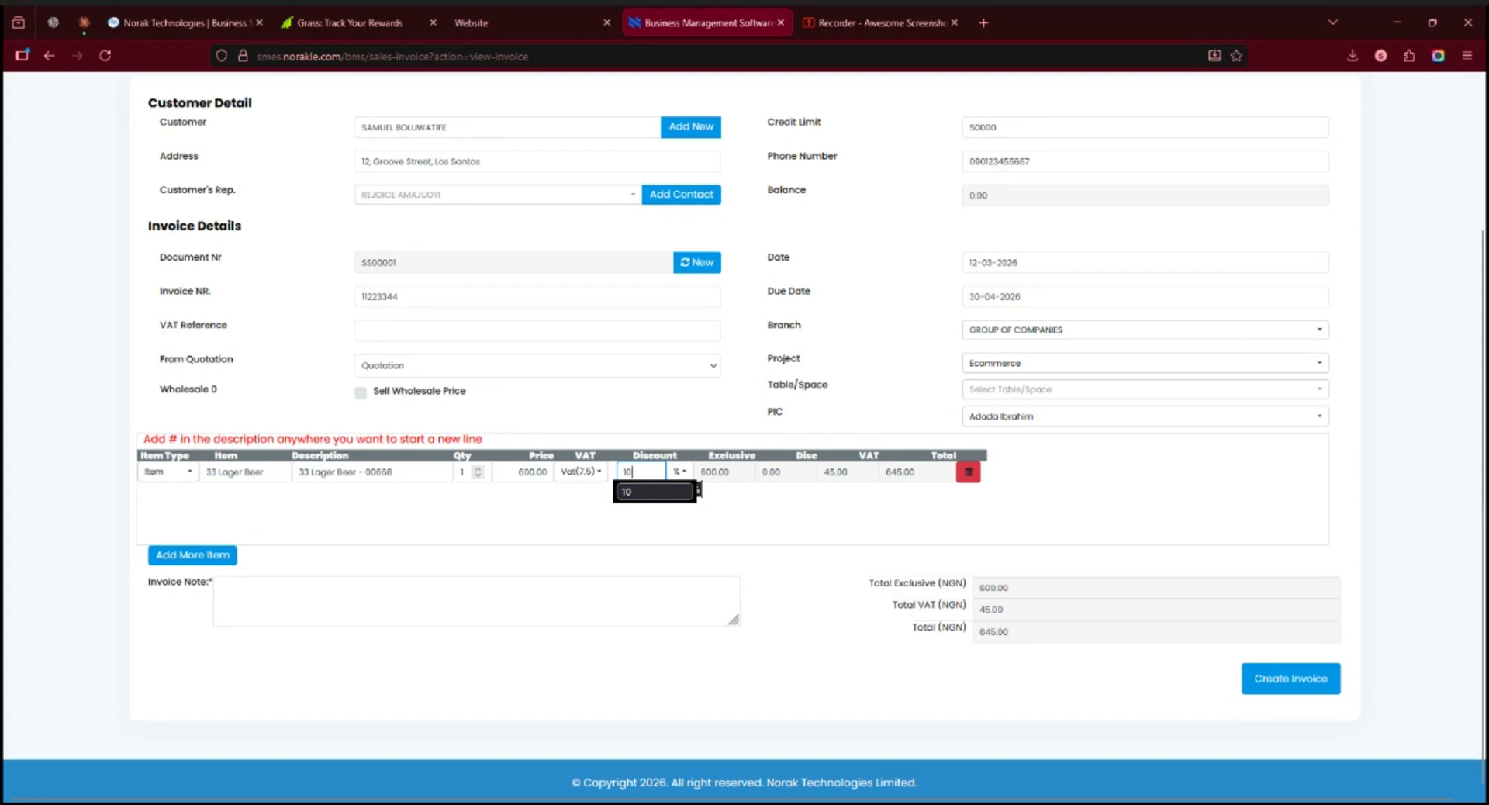
click(582, 515)
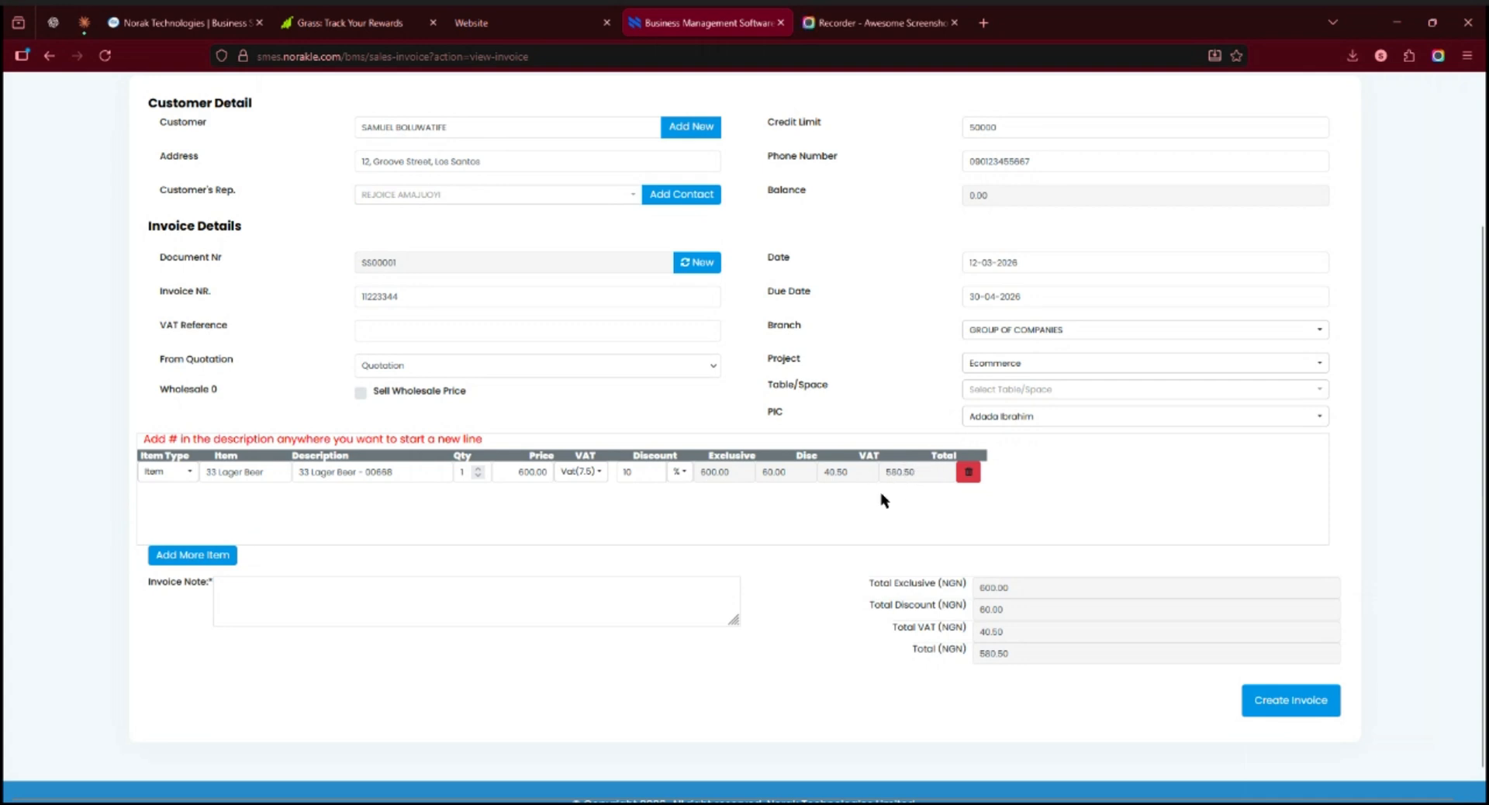
Step: Add a second invoice line for the medium Adidas Shirt
click(293, 587)
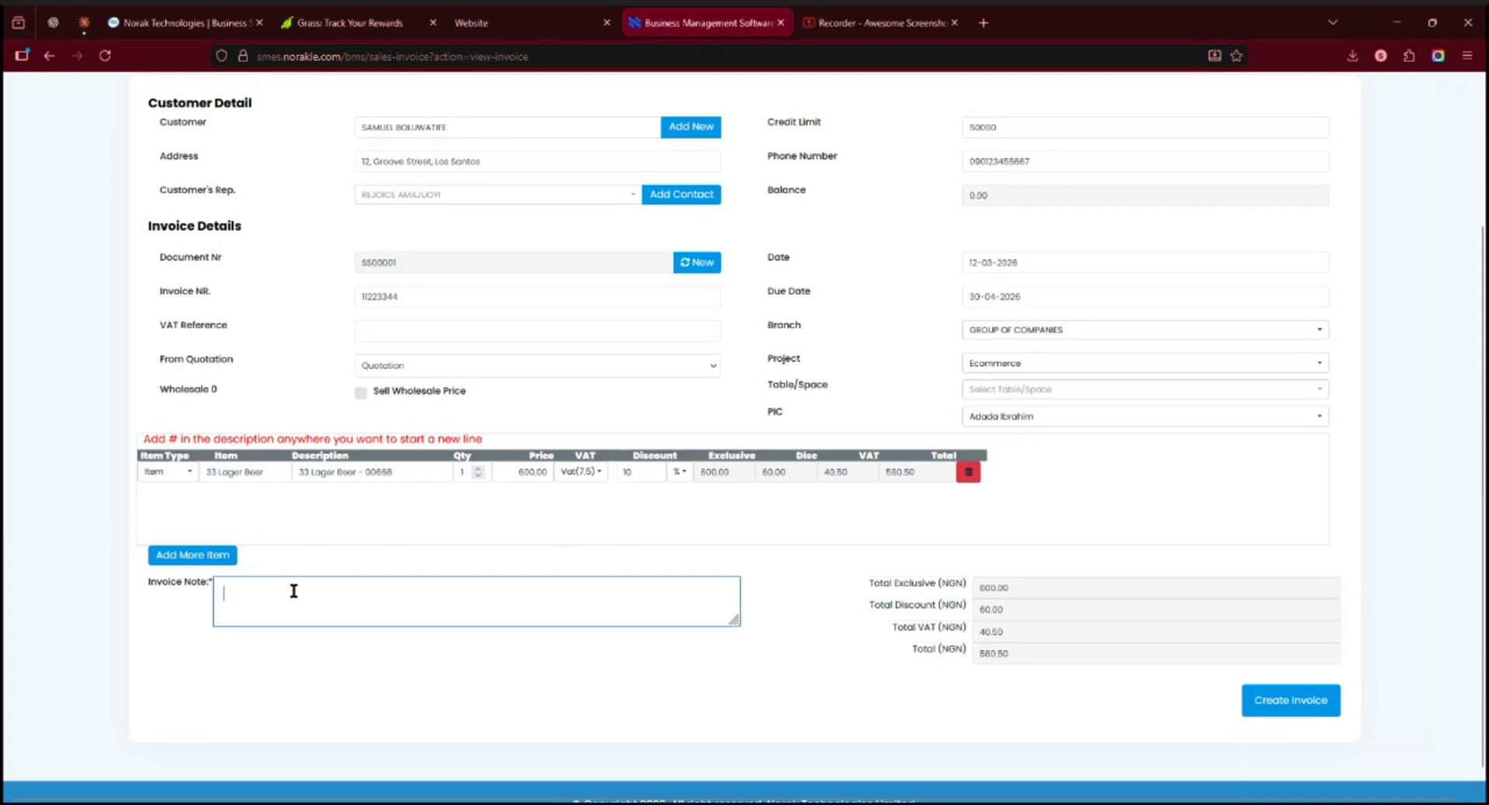
click(167, 553)
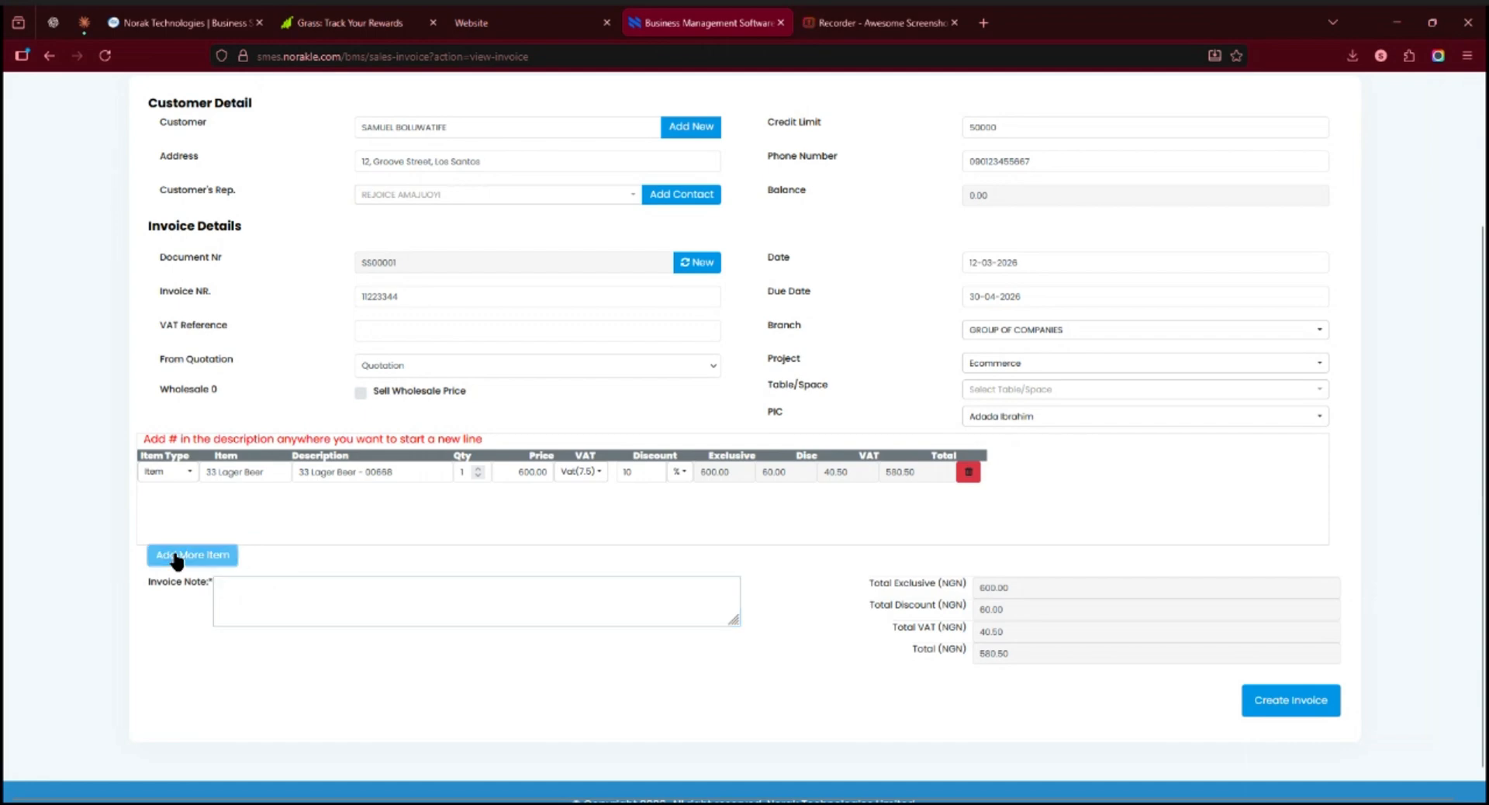
click(235, 497)
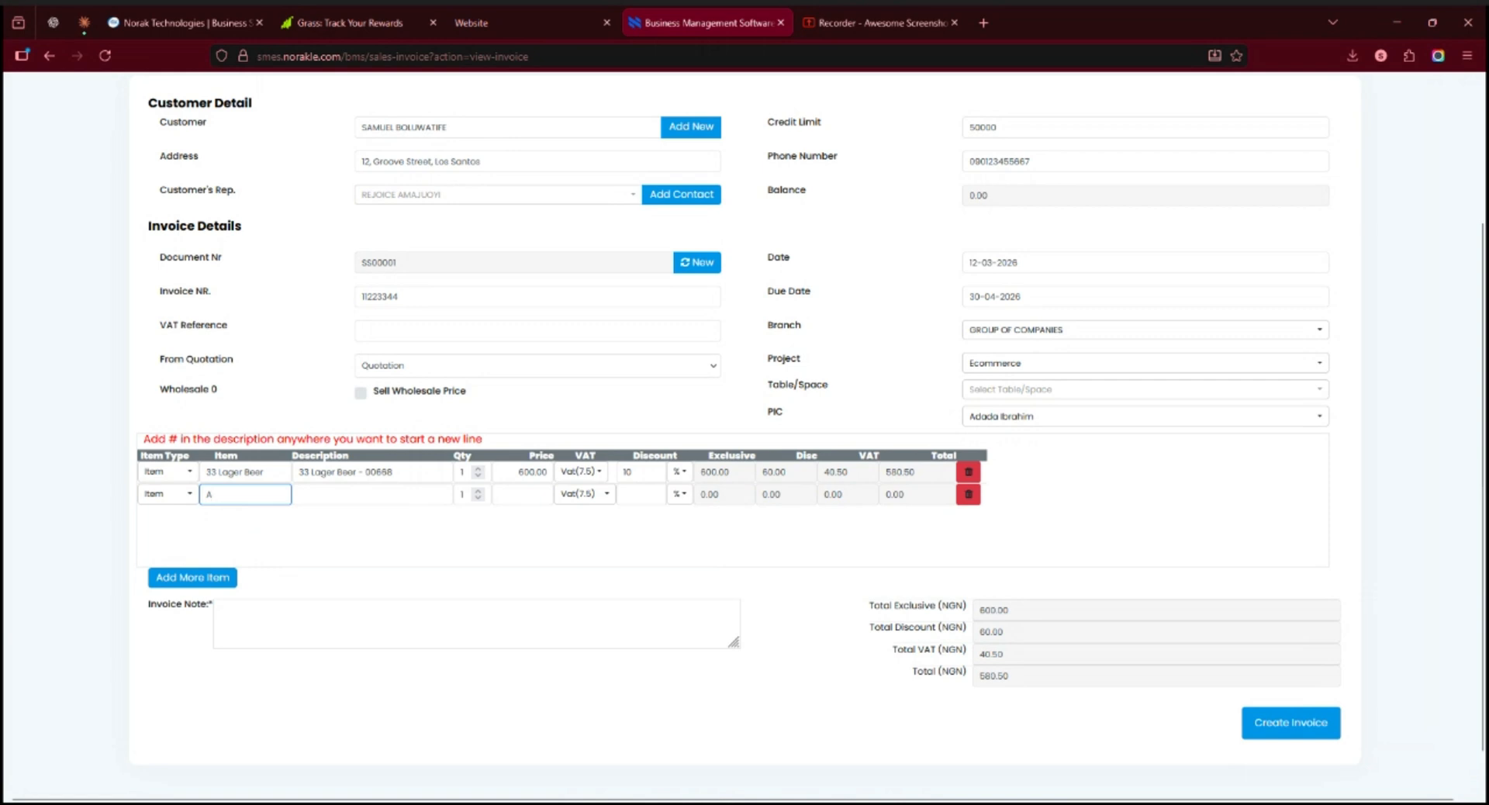
text(A)
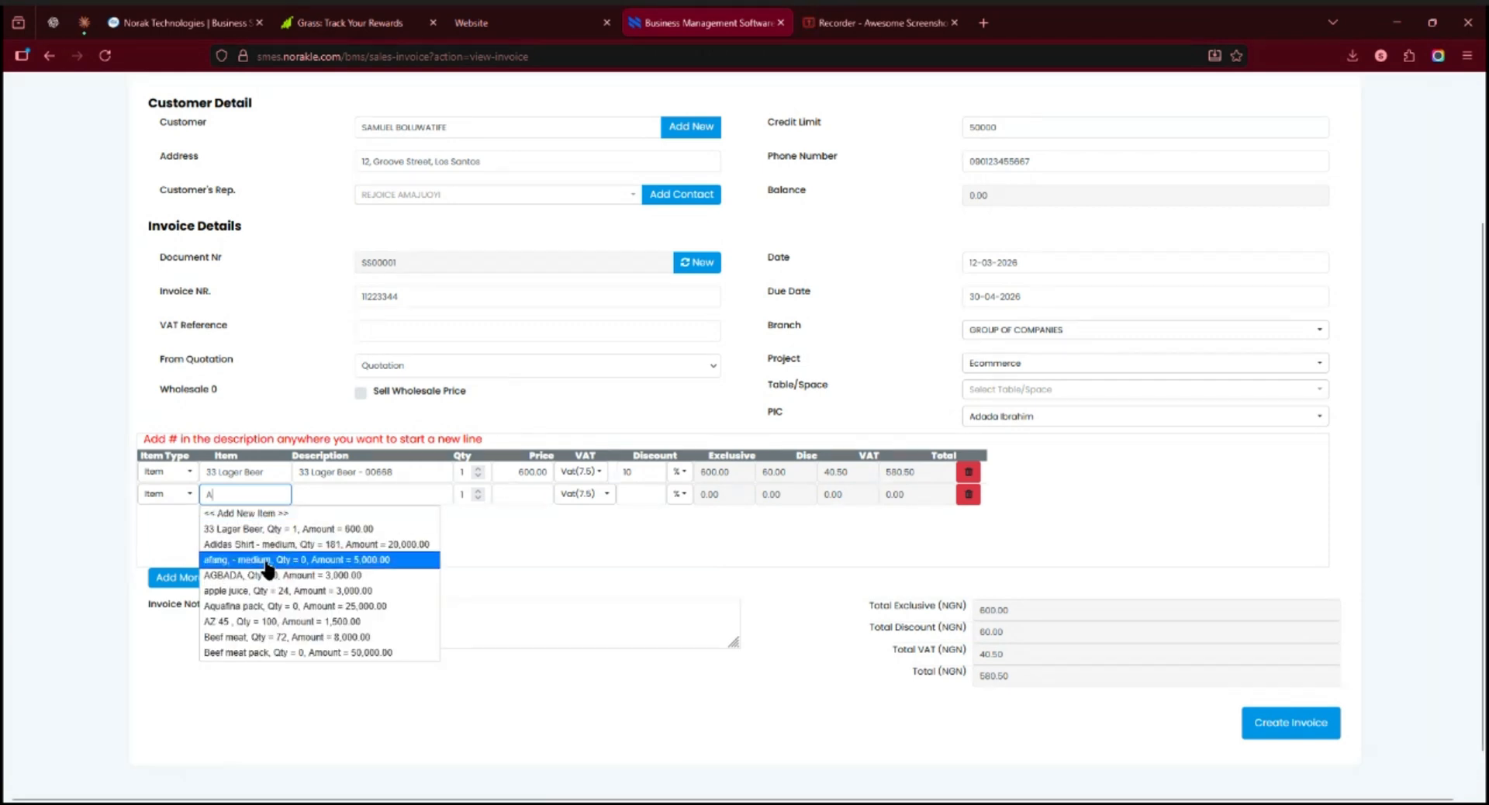
click(288, 545)
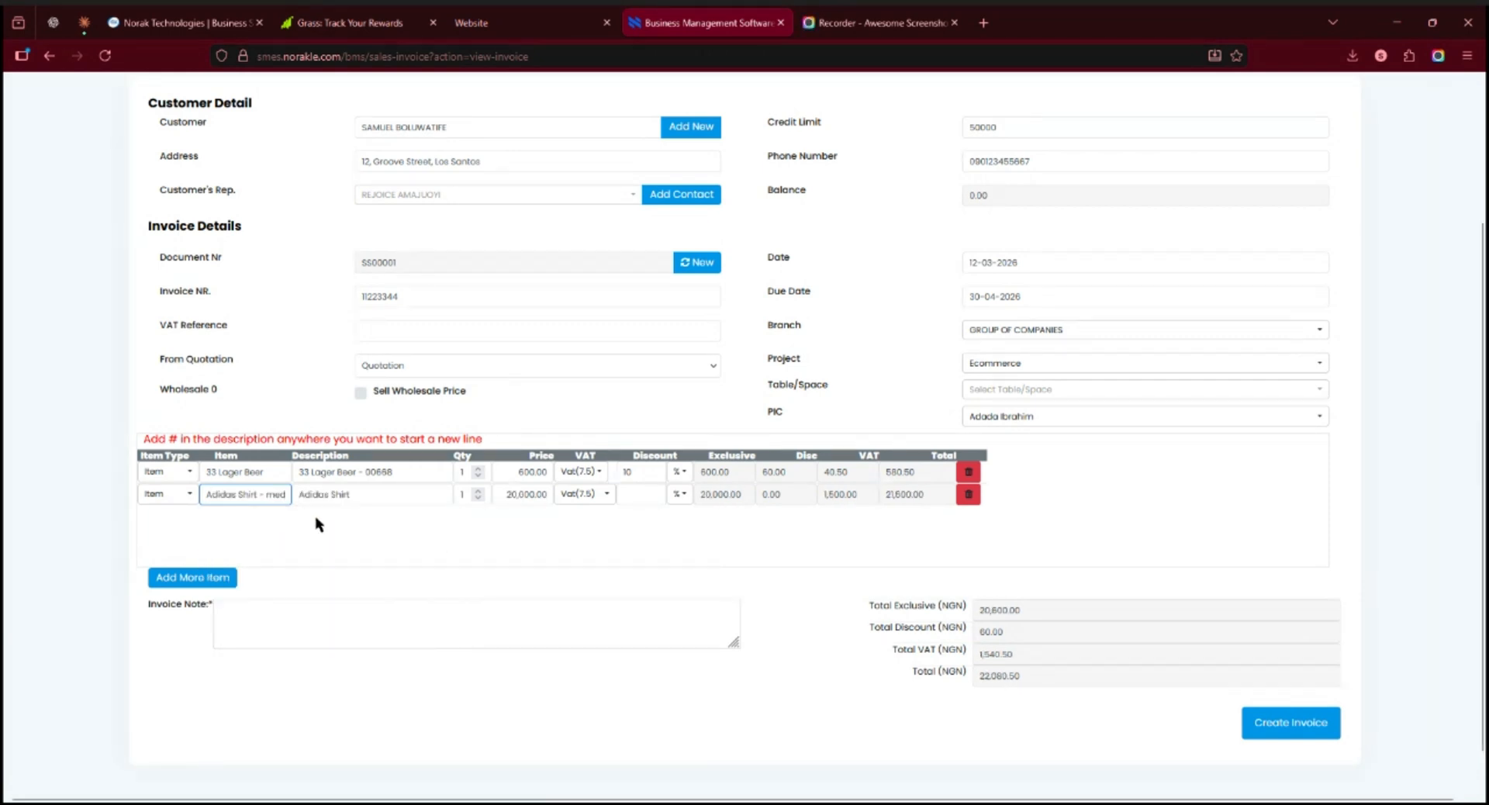
Step: Set the Adidas Shirt line to a quantity of 4 with a 10% discount
click(477, 491)
click(476, 491)
click(477, 491)
click(628, 494)
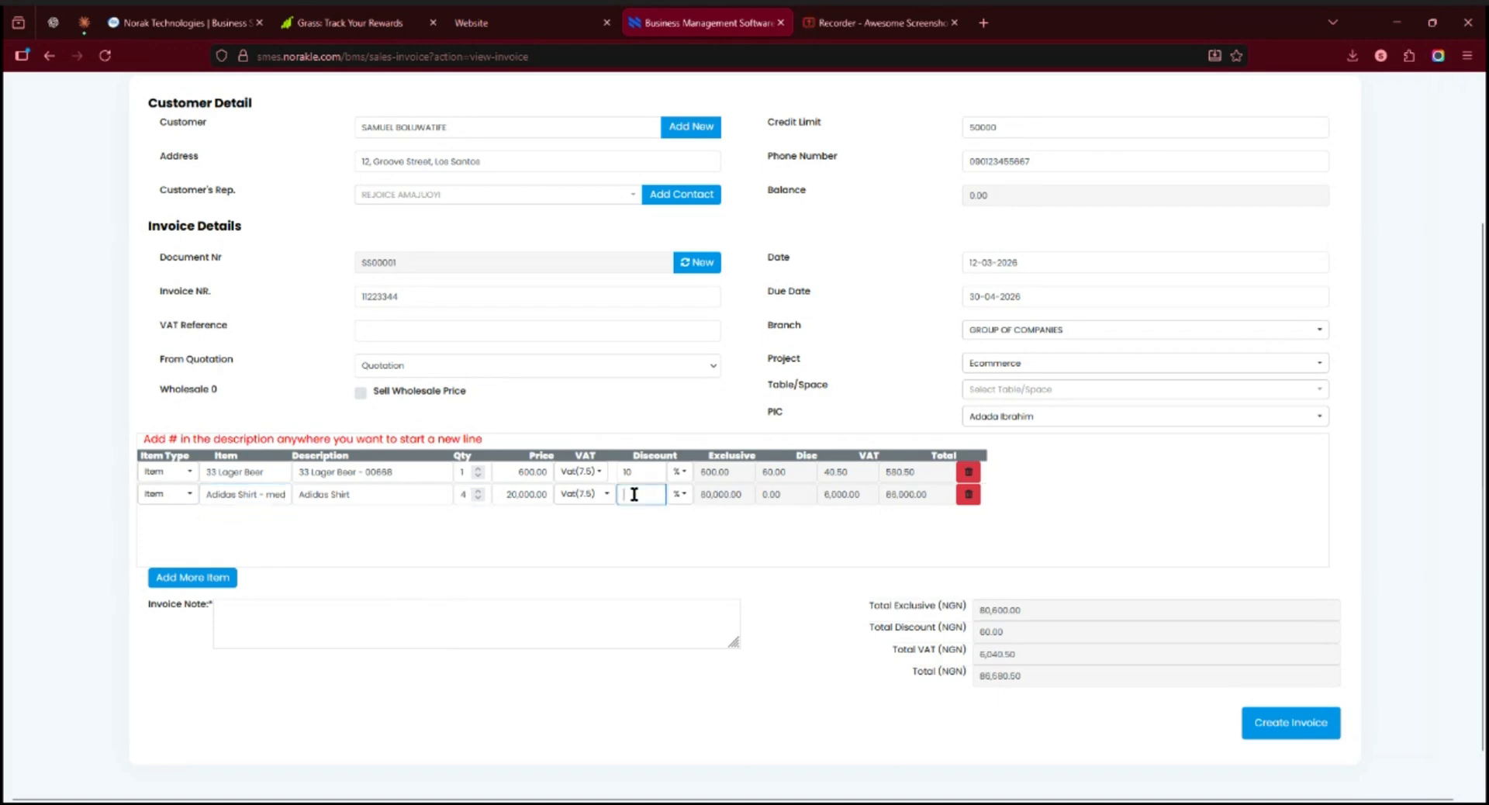
text(10)
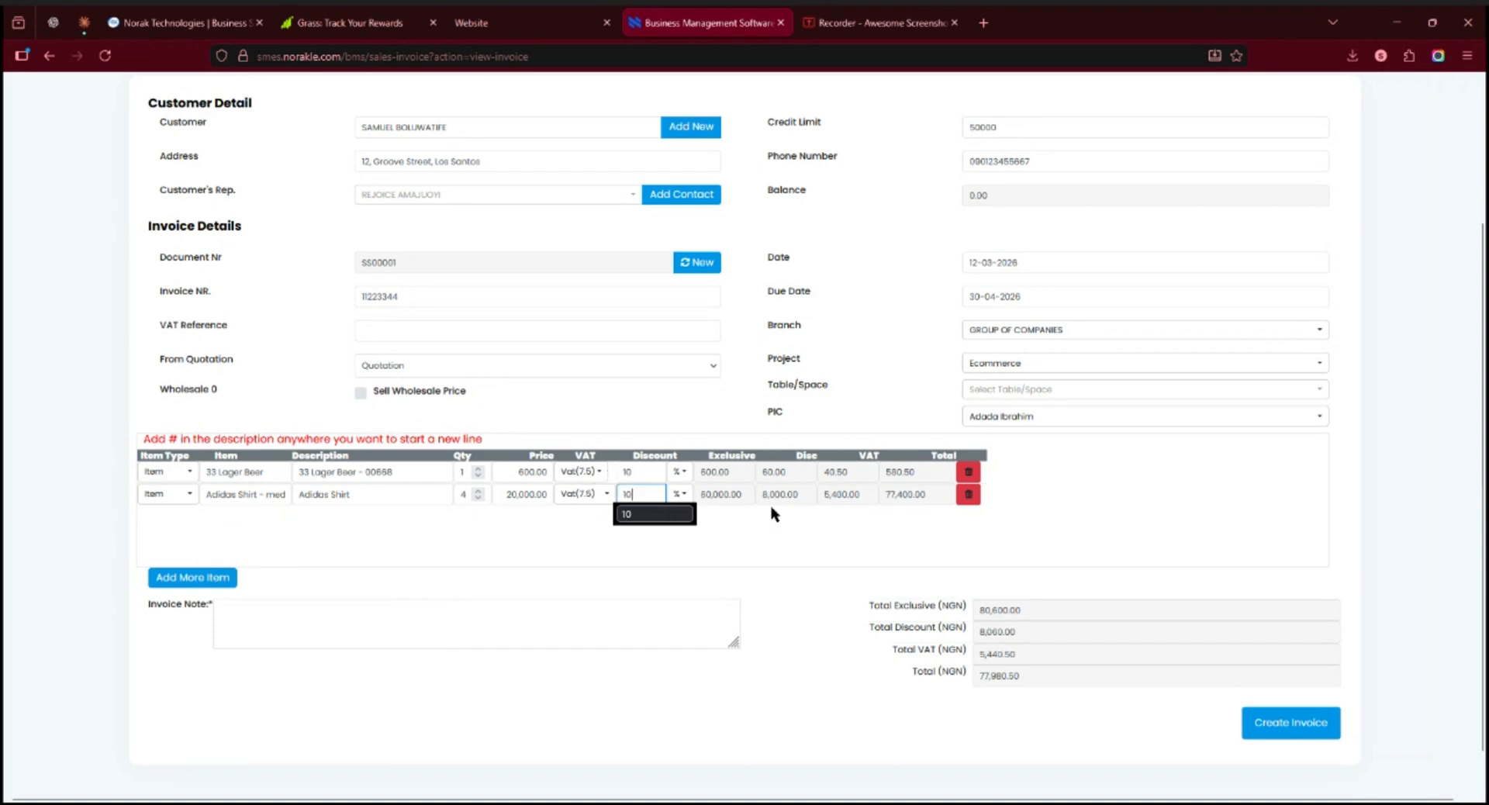
click(757, 571)
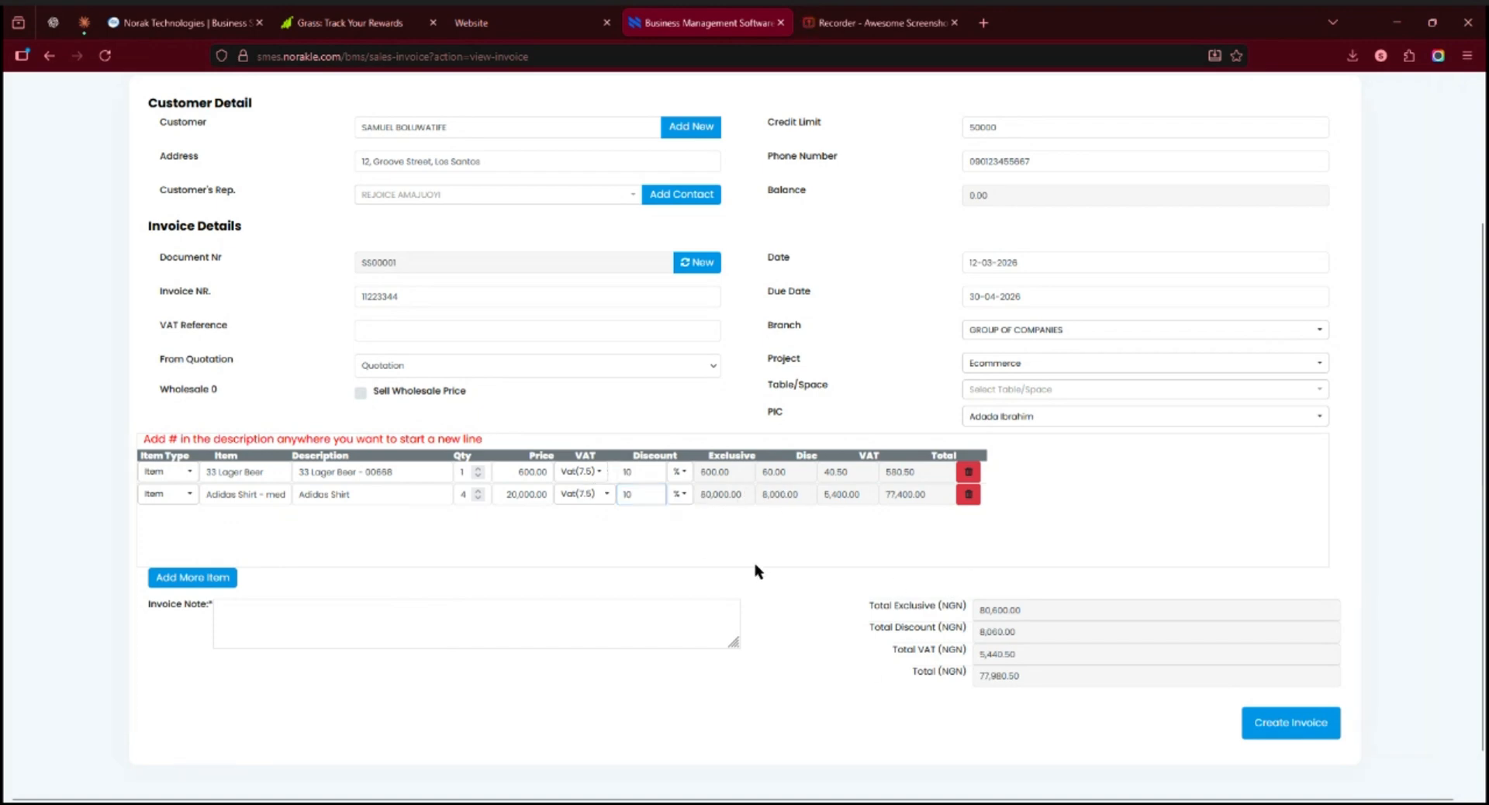
Step: Enter the invoice note "This is your invoice" and create the invoice
click(323, 619)
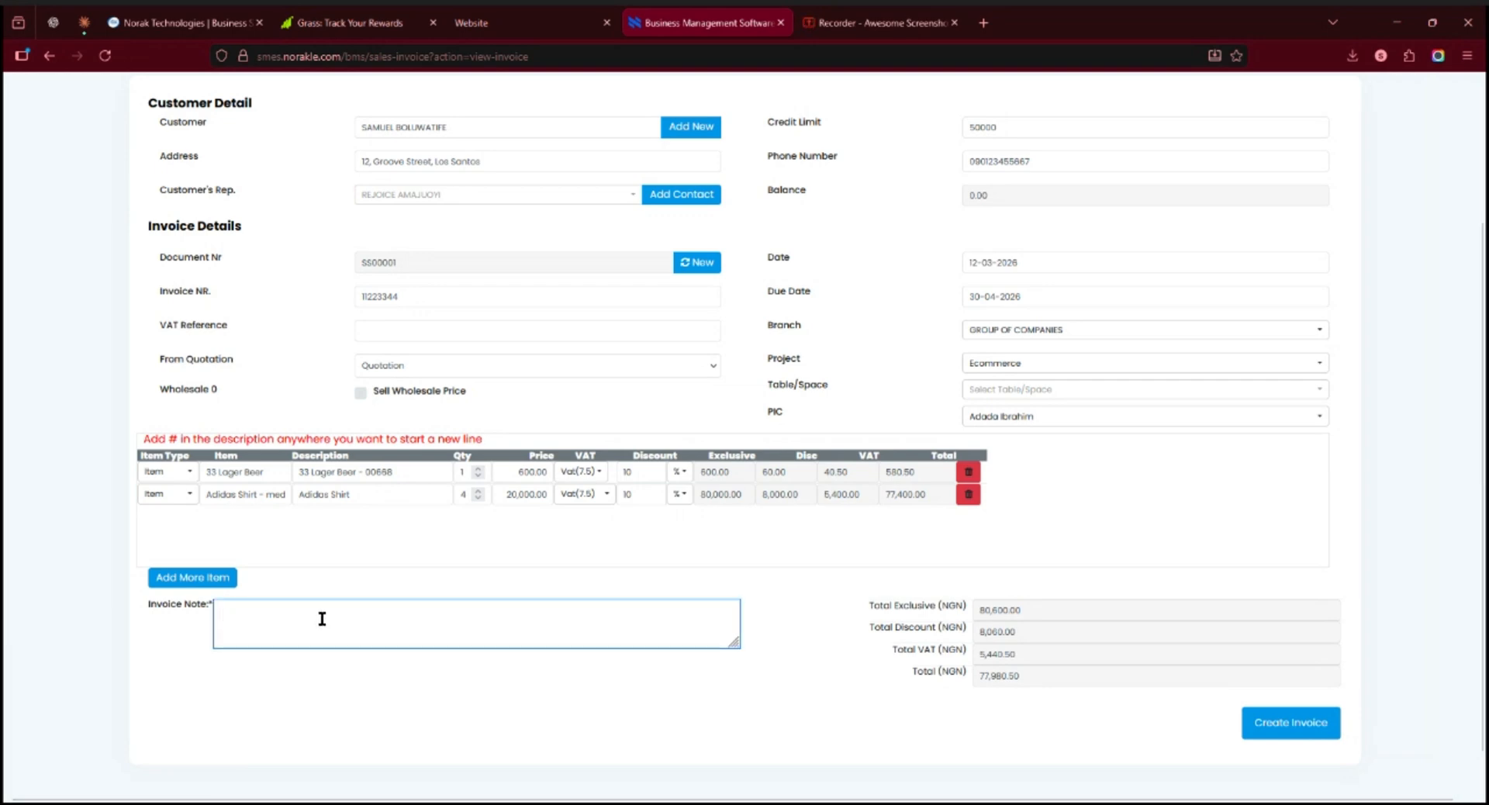
text(TH)
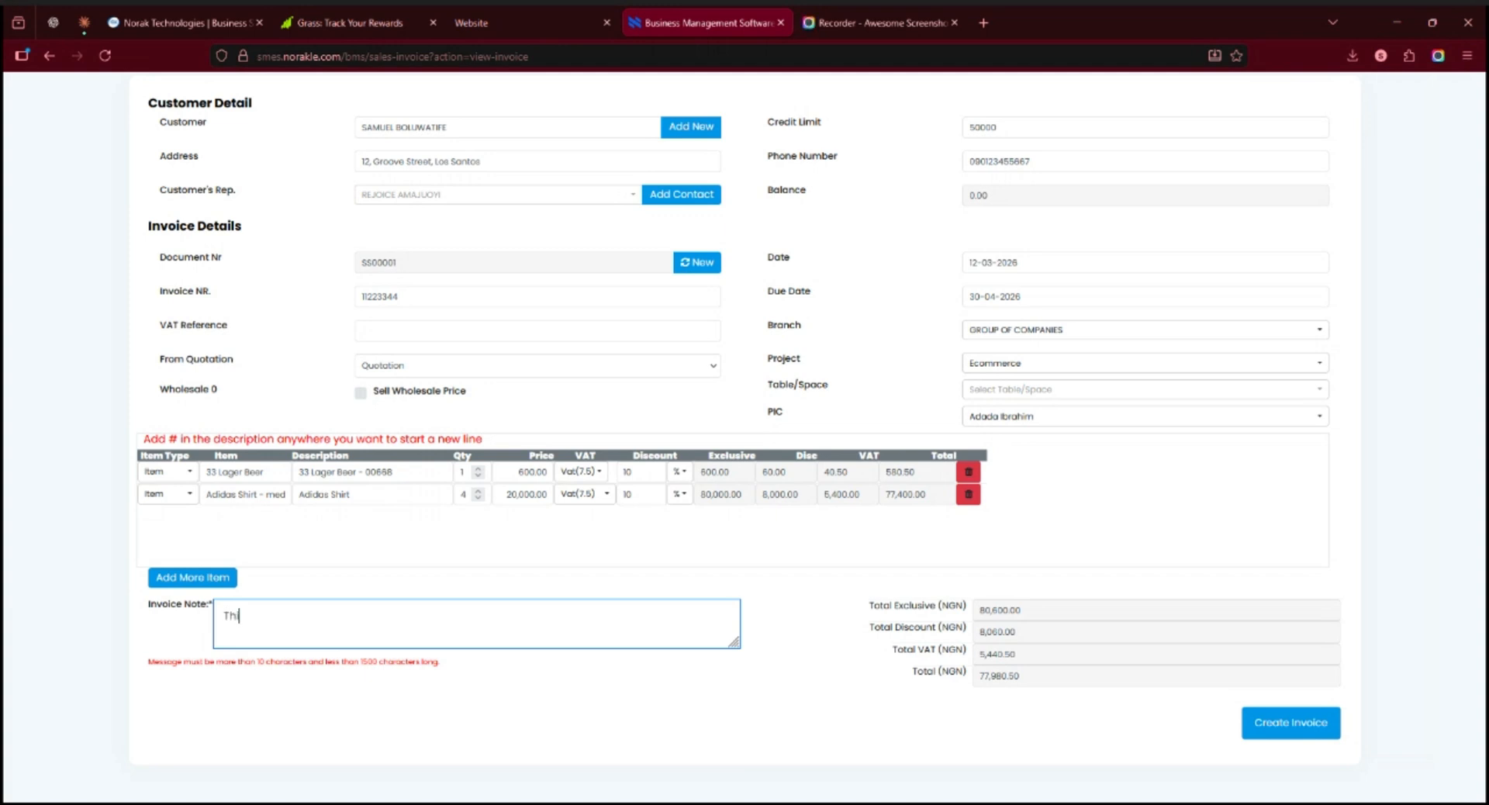
text(is is )
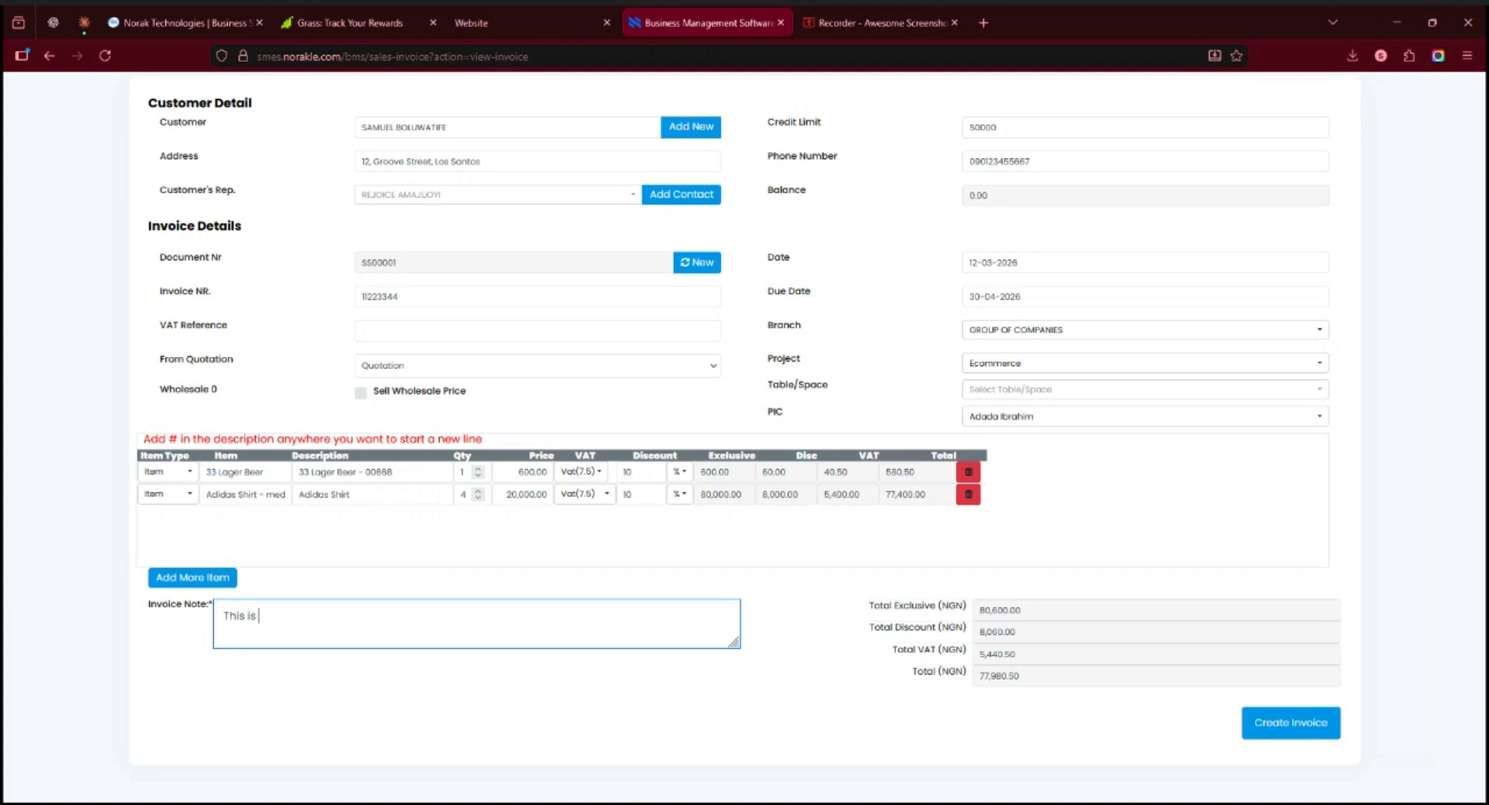
text(your invoice)
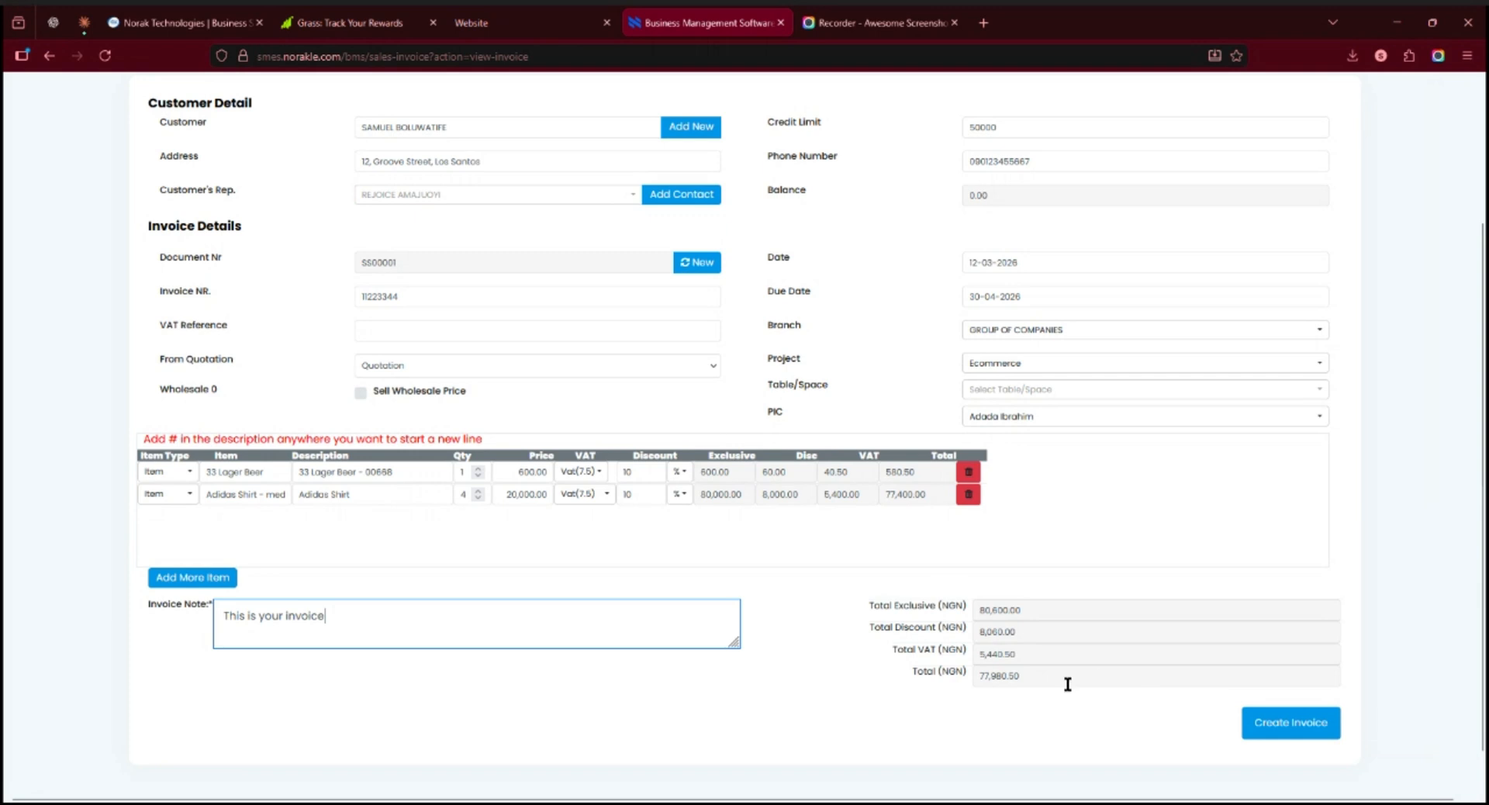
click(1285, 734)
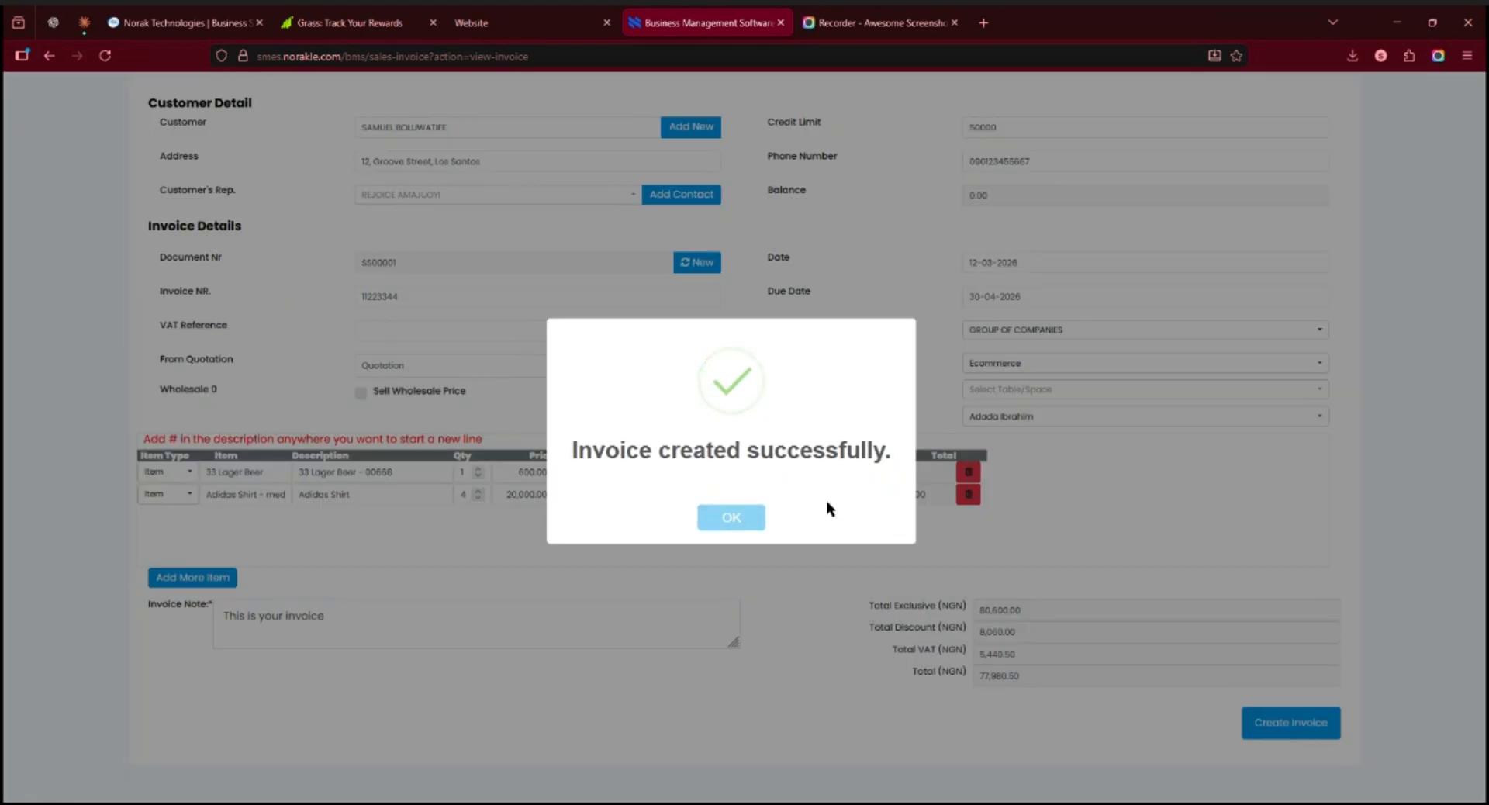
click(757, 522)
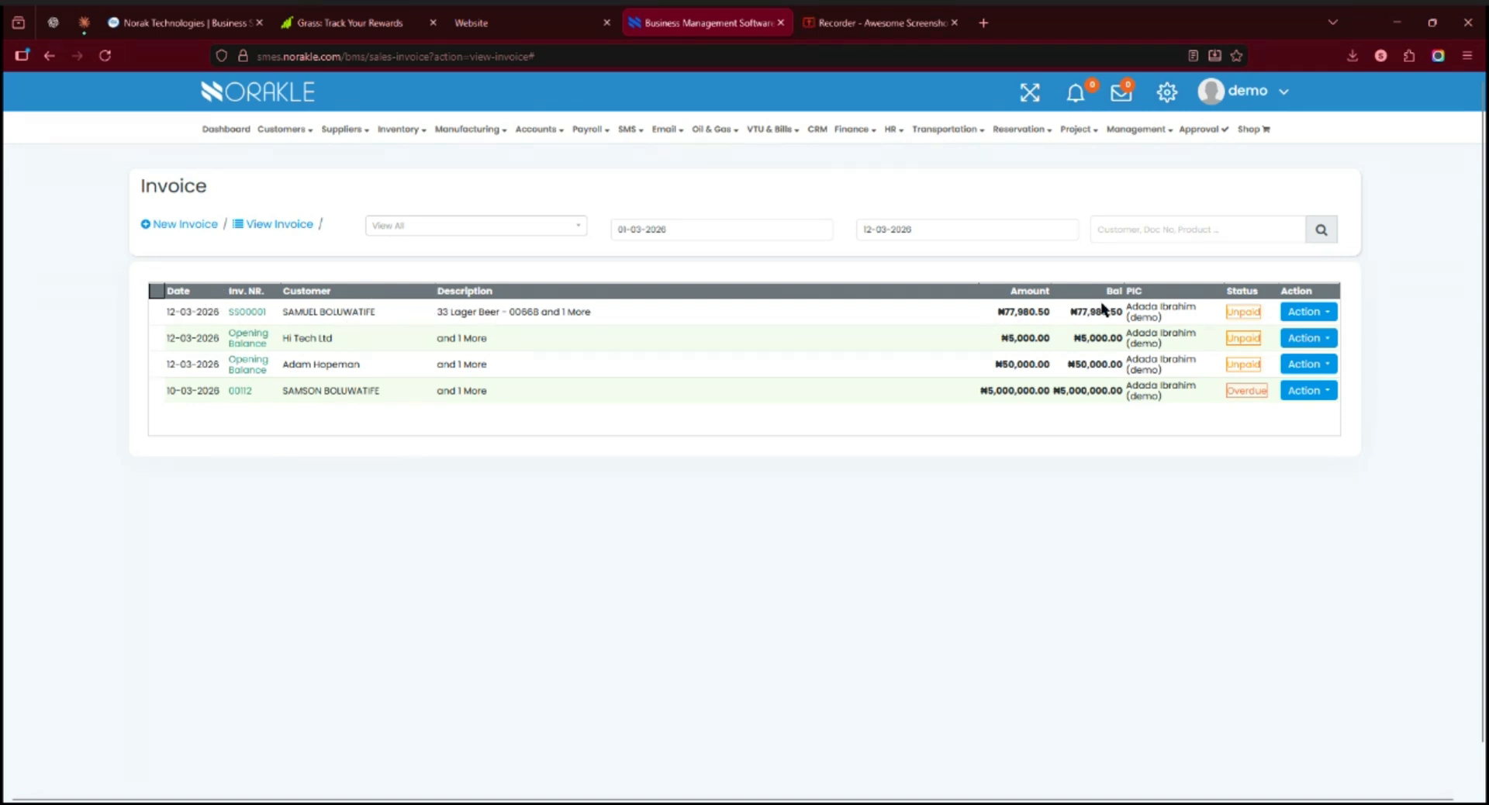
Step: Open the new 33 Lager Beer invoice for editing and check the available customer's representatives
click(1318, 319)
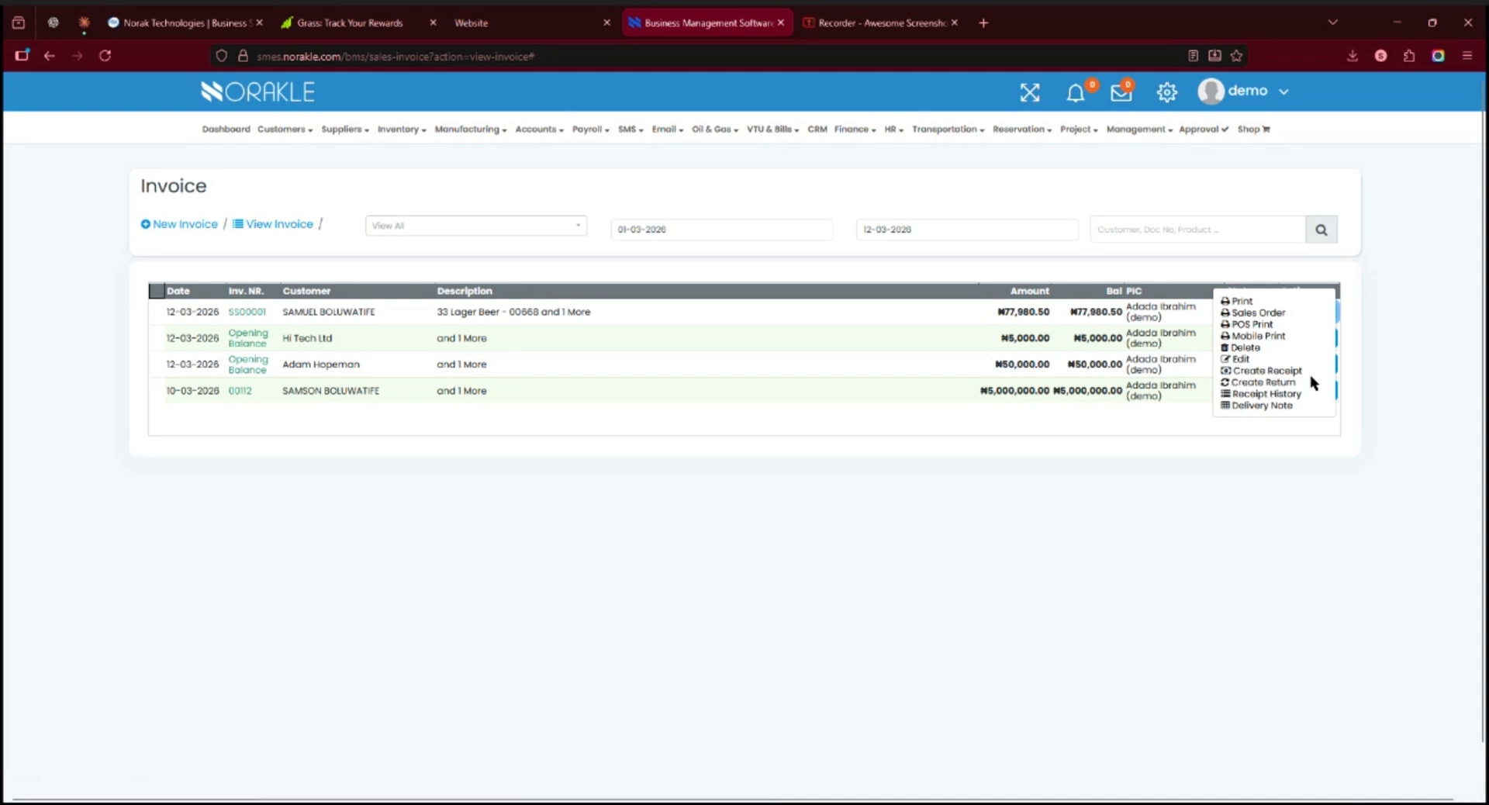
click(1241, 360)
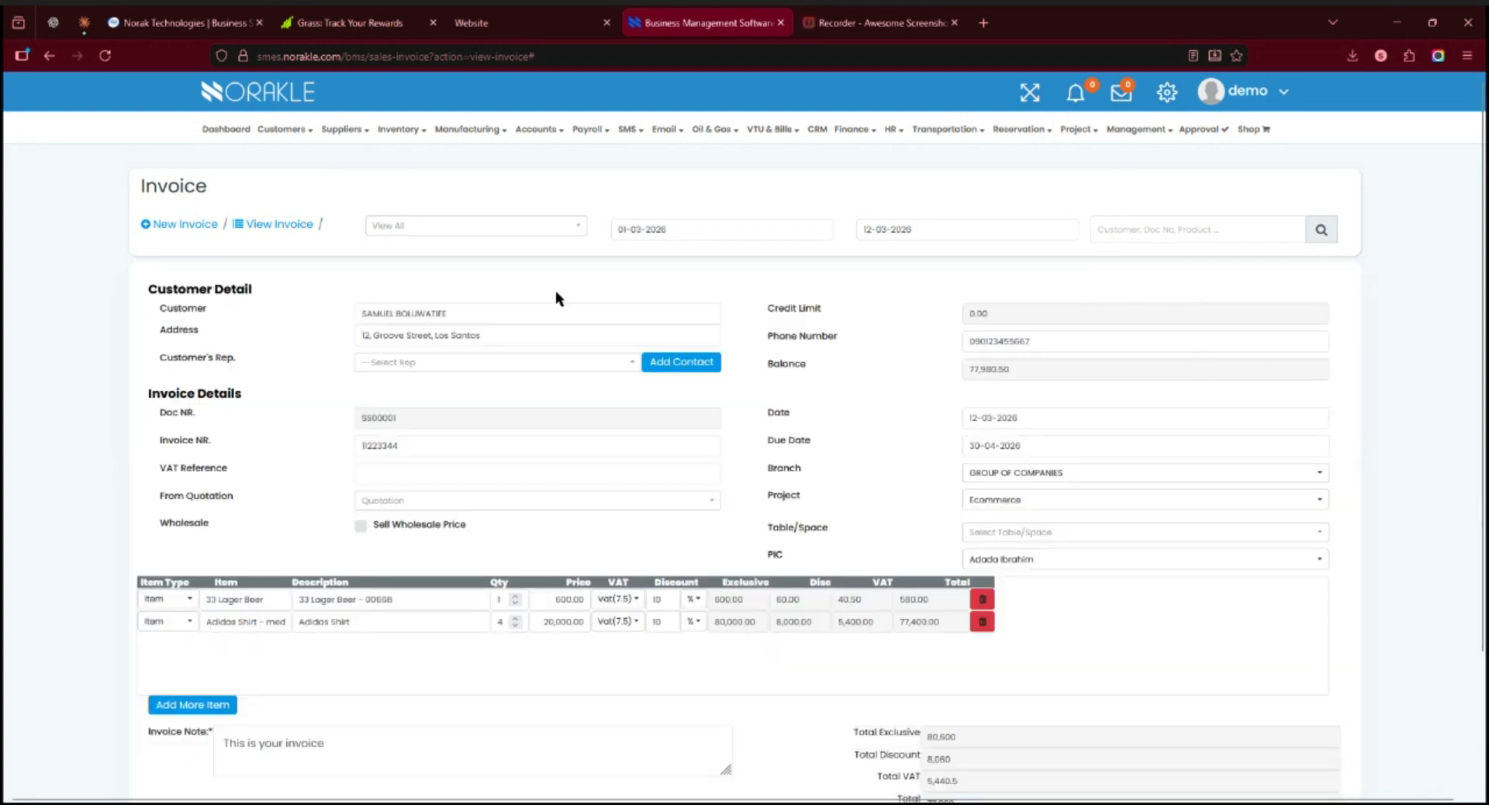
click(505, 368)
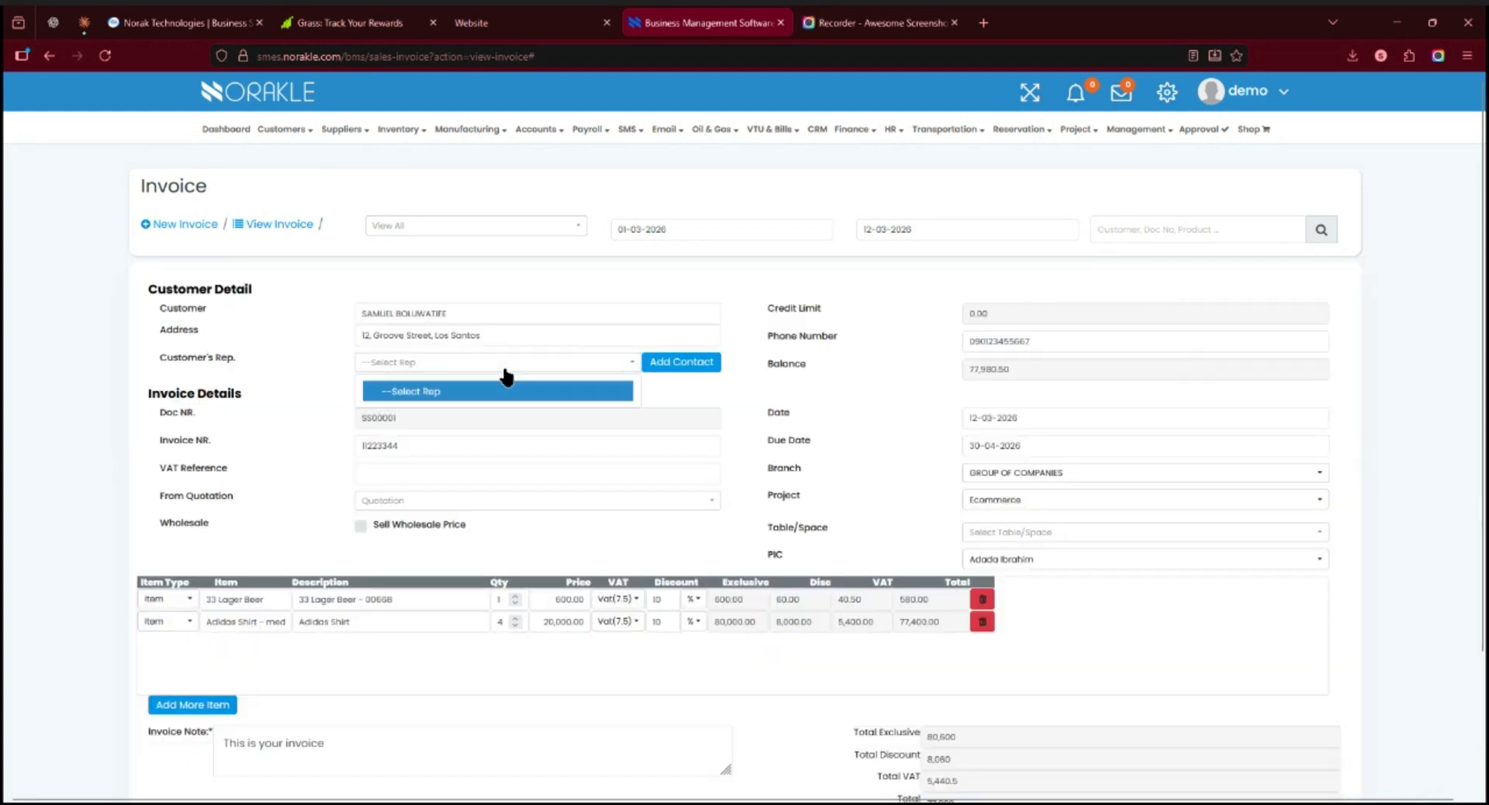
click(519, 366)
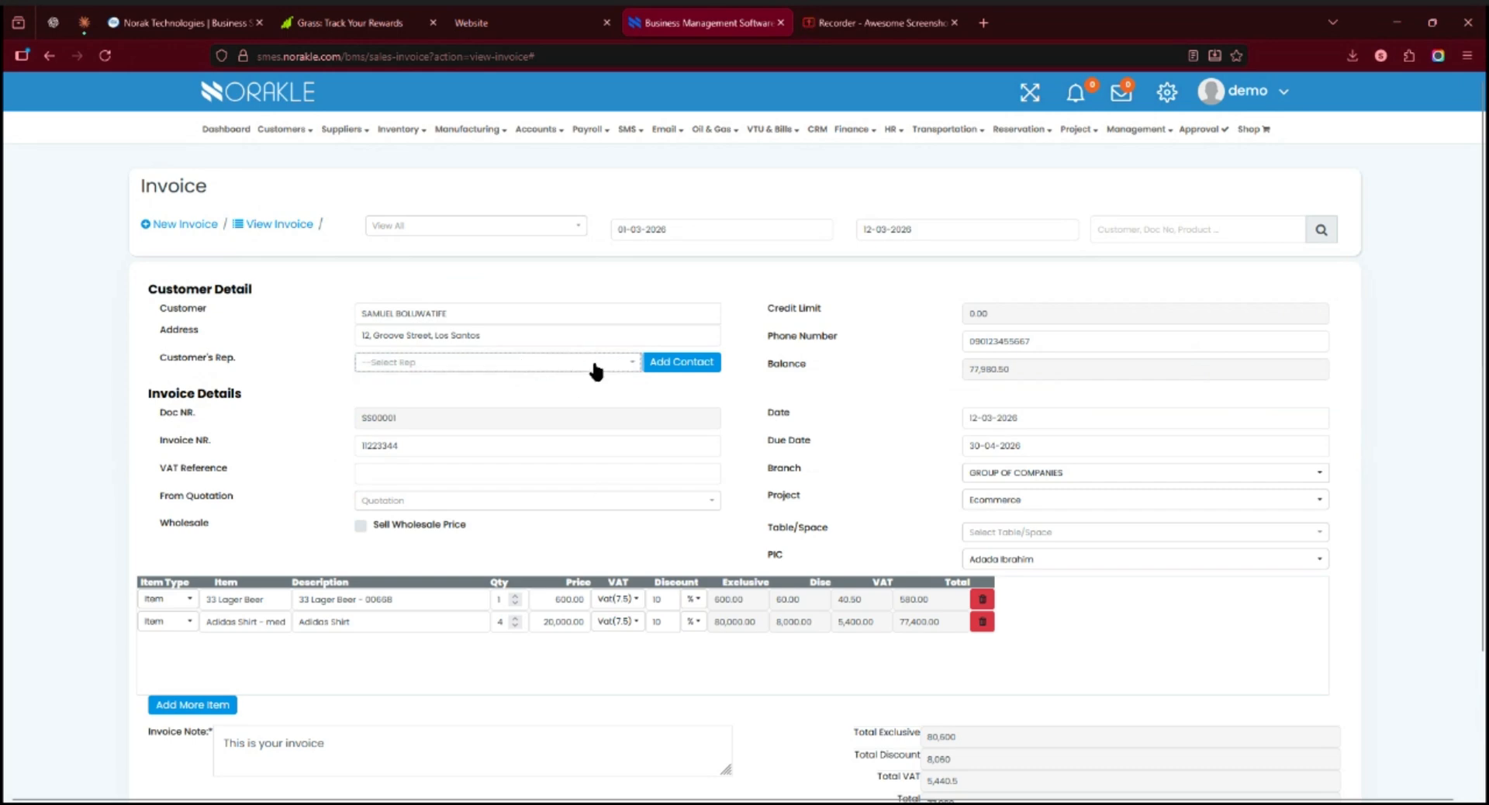
Step: Update the invoice with an Adidas Shirt quantity of 2 and return to the invoice list
scroll(598, 485, down, 2)
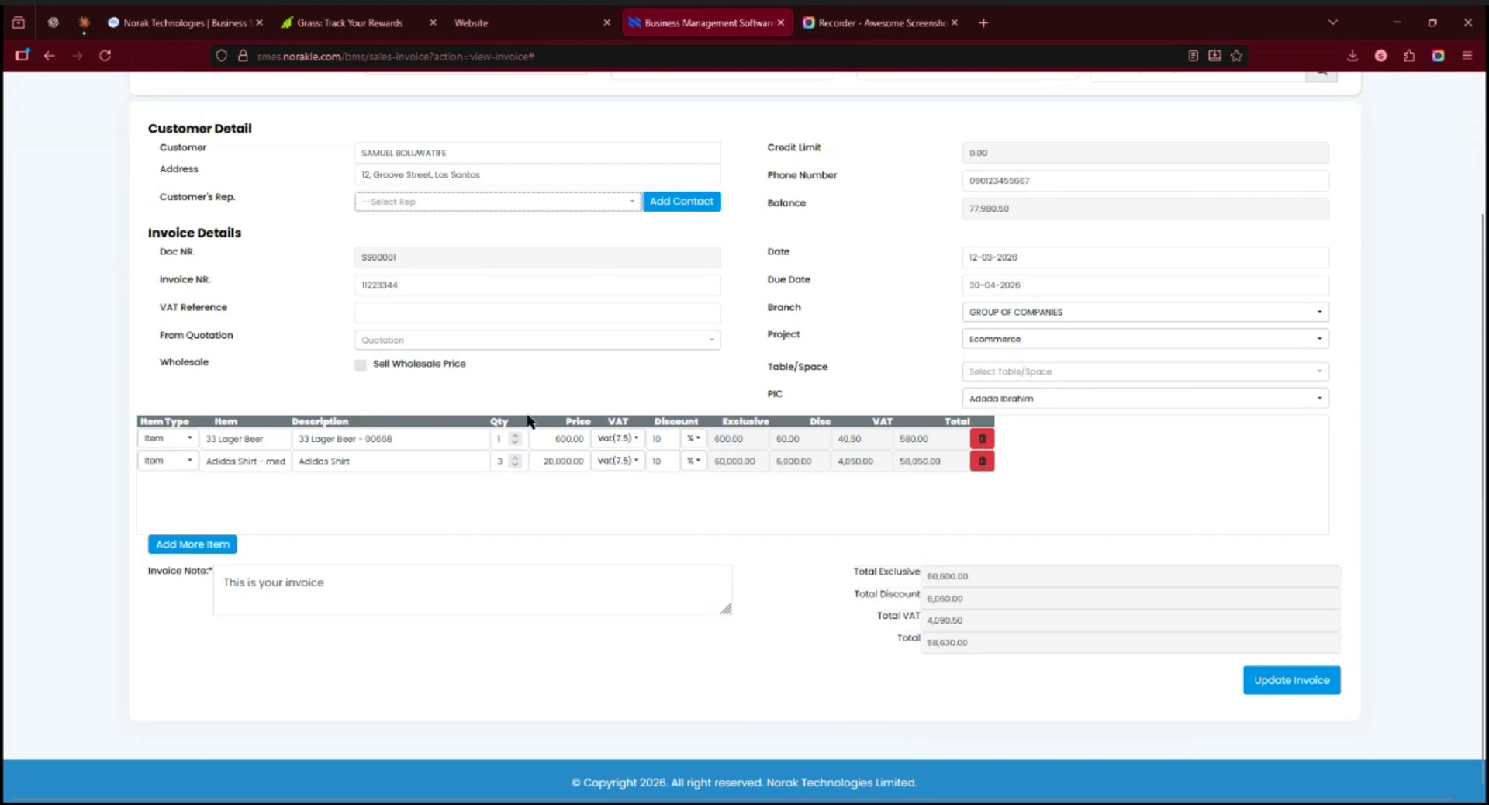
click(515, 464)
click(1309, 681)
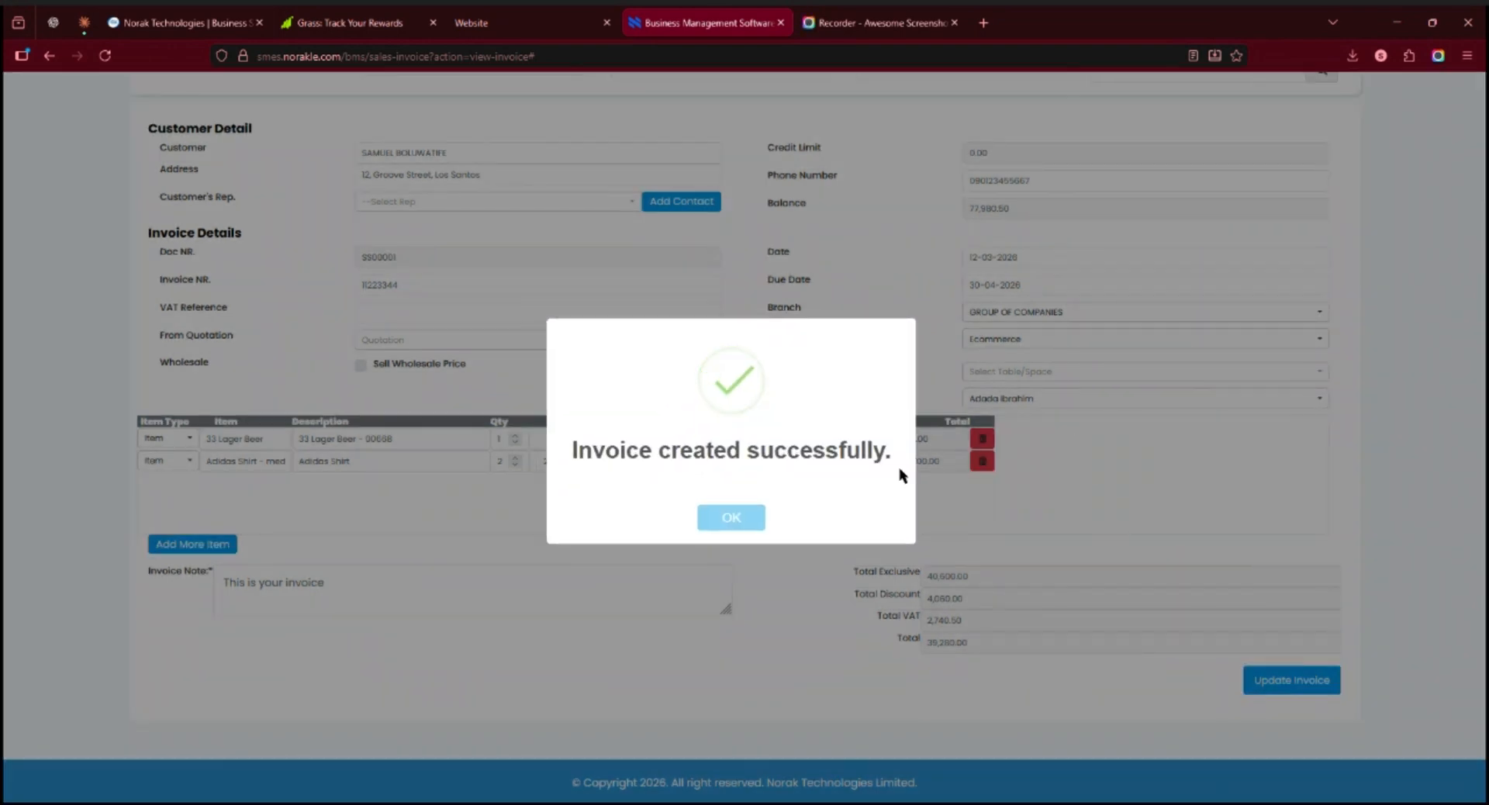
click(739, 527)
scroll(775, 375, up, 3)
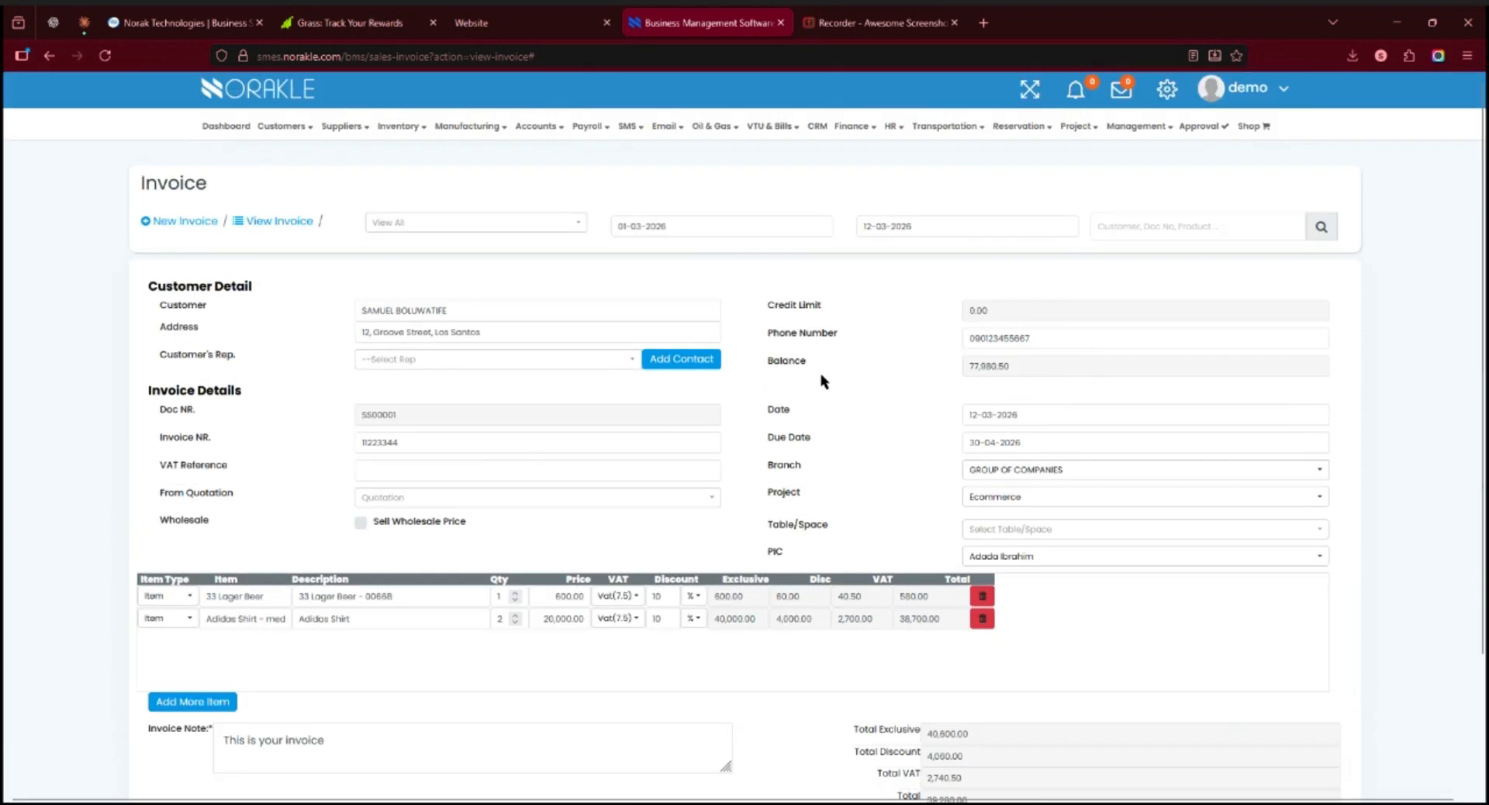
click(264, 226)
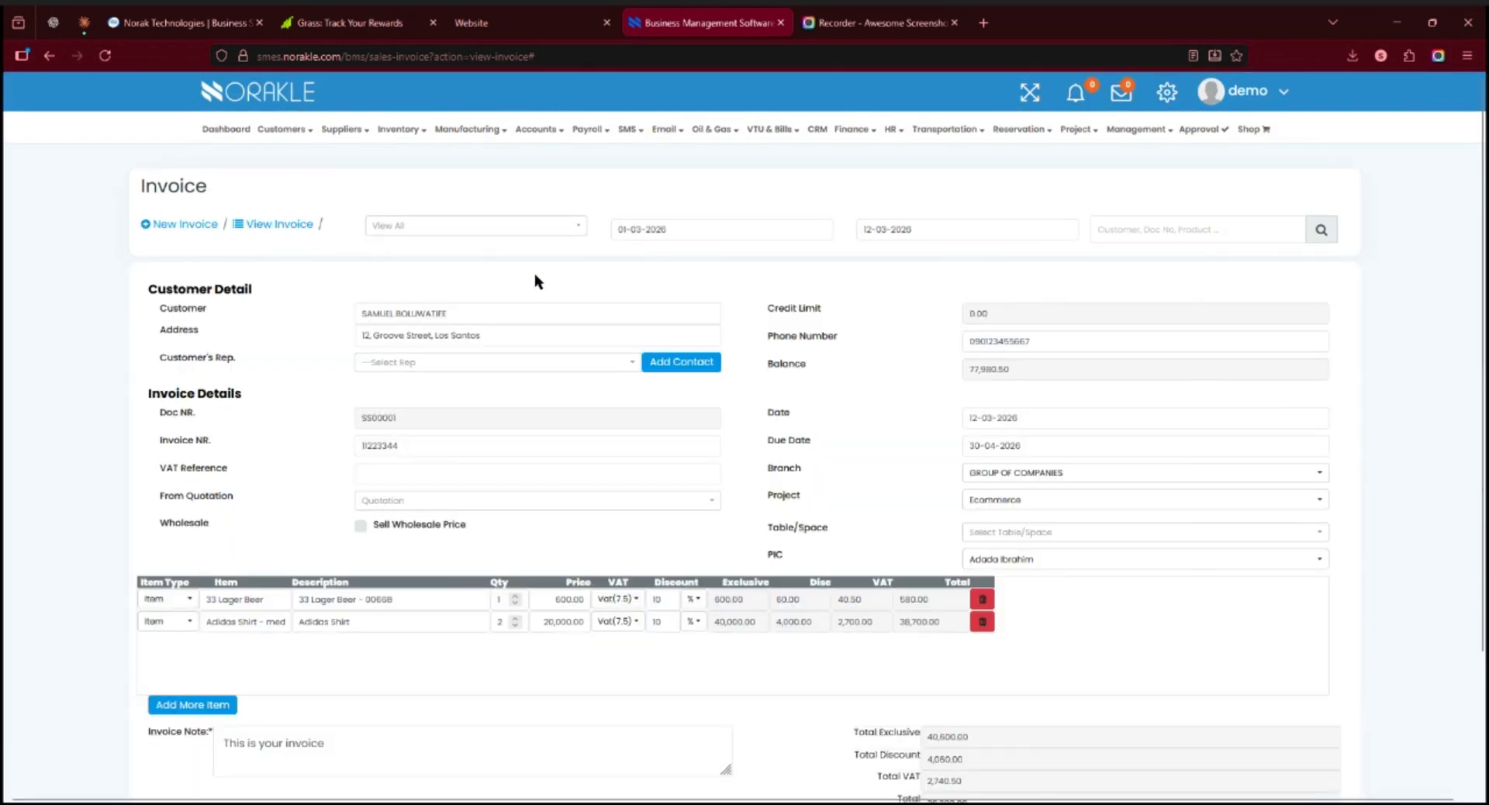